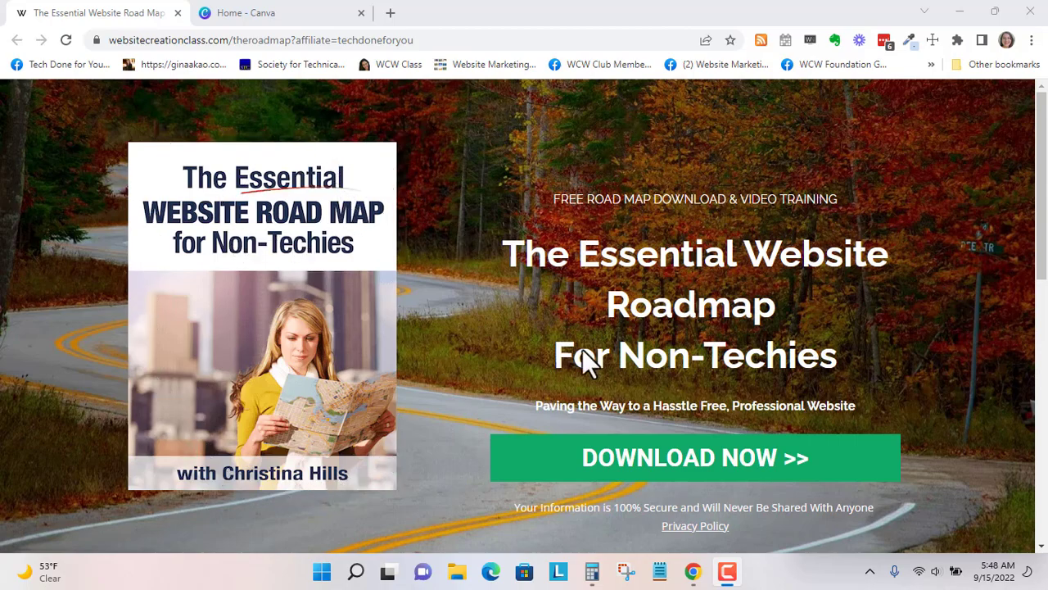
# Step: Scroll the Essential Website Road Map landing page, then return to its top download section
pyautogui.scroll(-4, 808, 412)
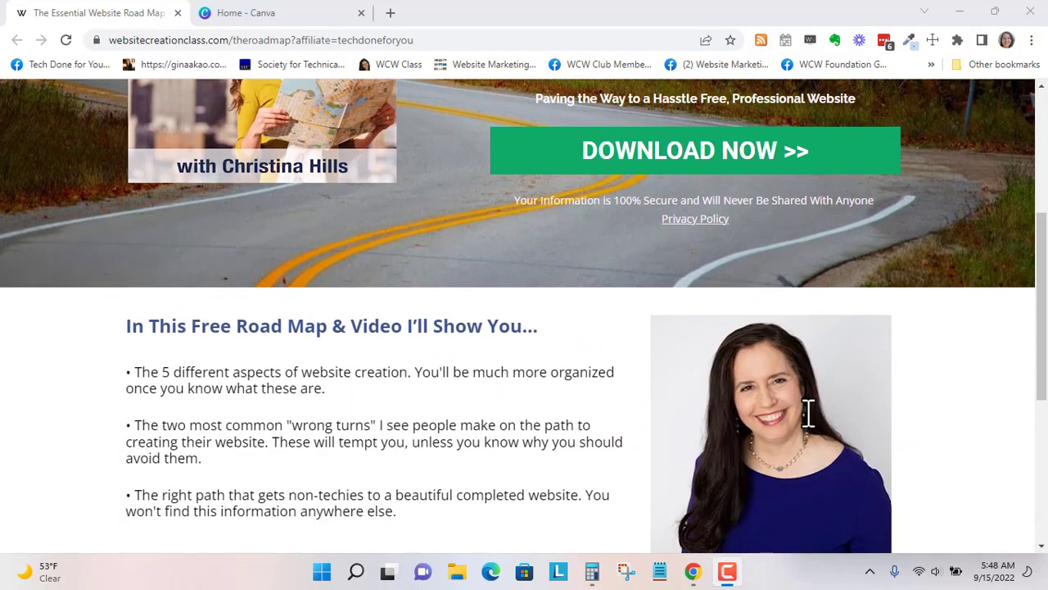
pyautogui.scroll(-2, 807, 412)
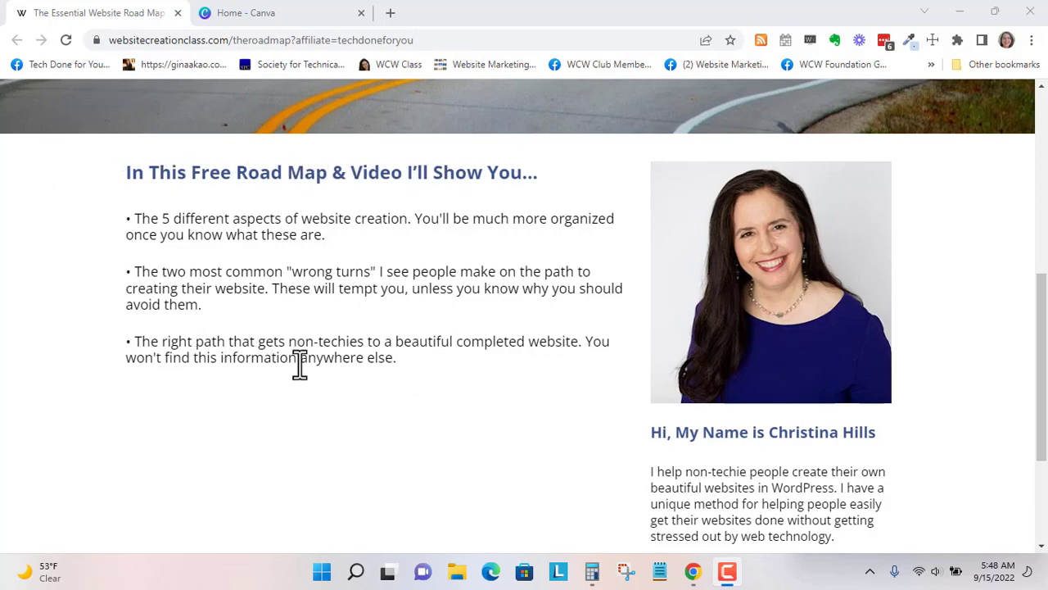
pyautogui.scroll(-3, 748, 325)
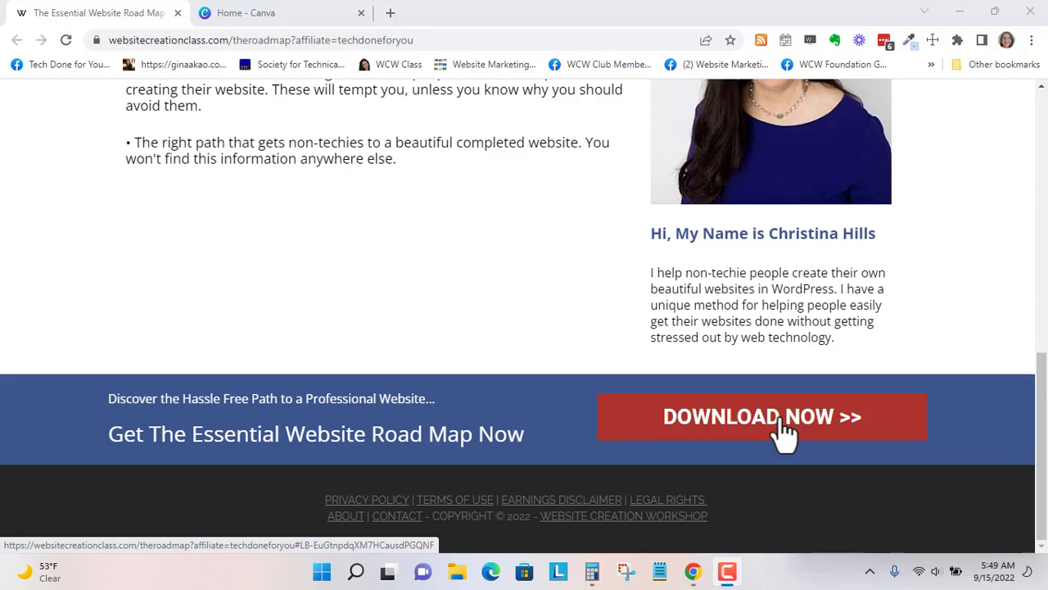
pyautogui.click(782, 422)
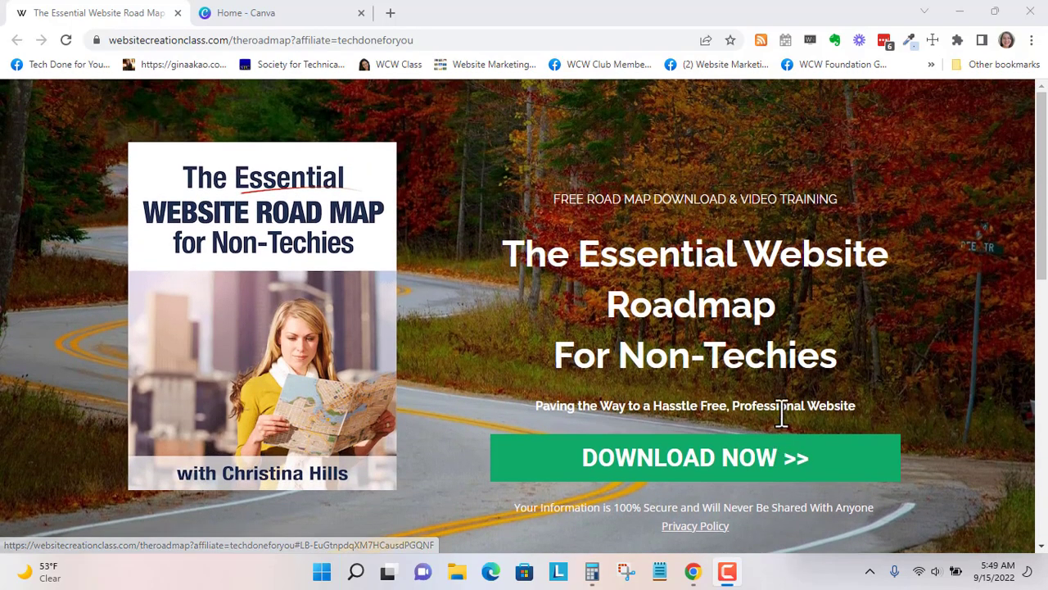
# Step: Open the roadmap sign-up form and enter a first name
pyautogui.click(721, 464)
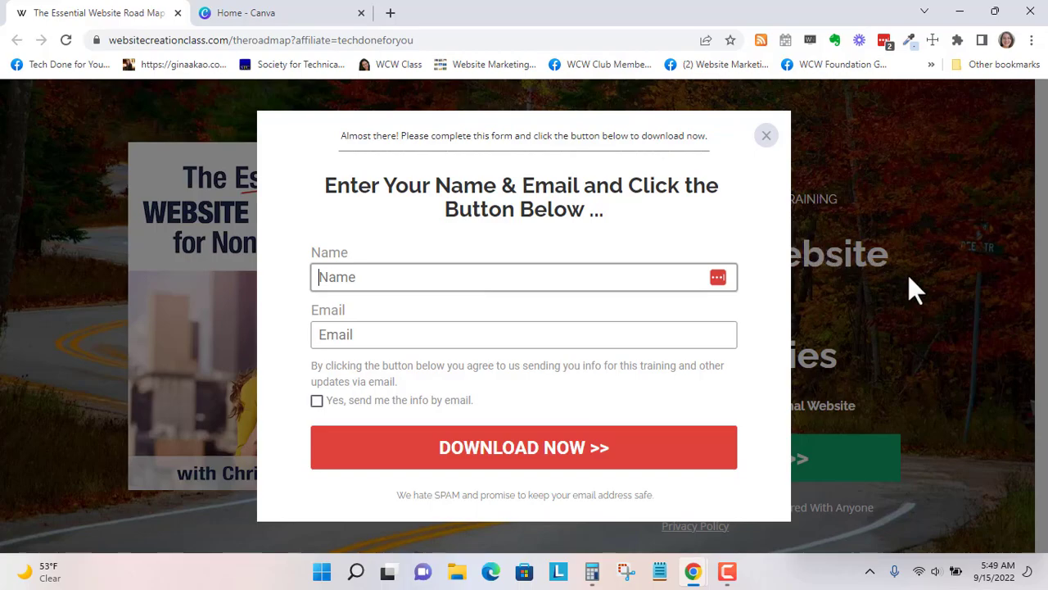
pyautogui.click(418, 281)
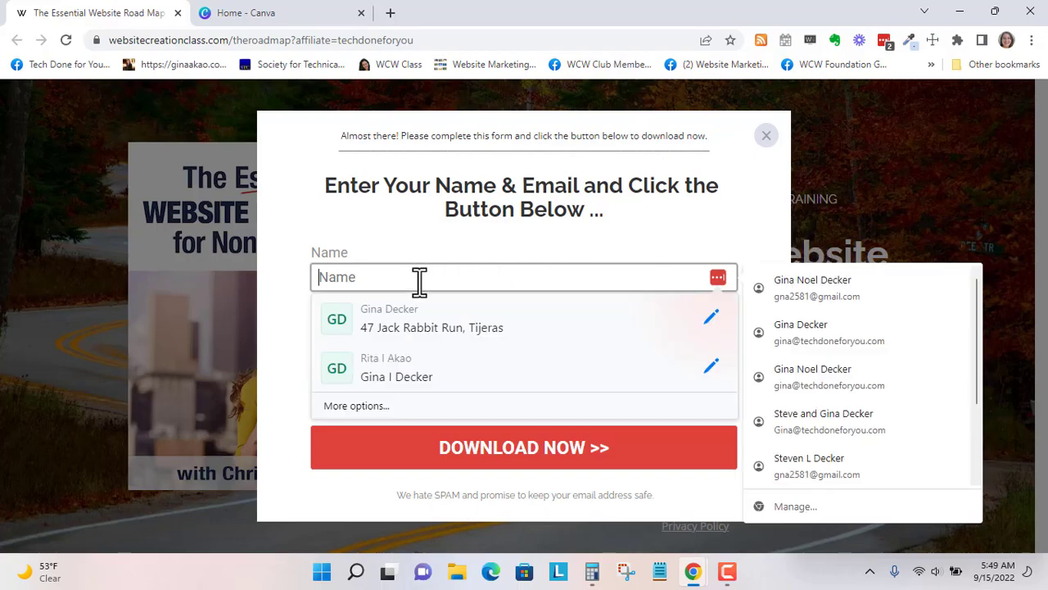
pyautogui.write('Gina')
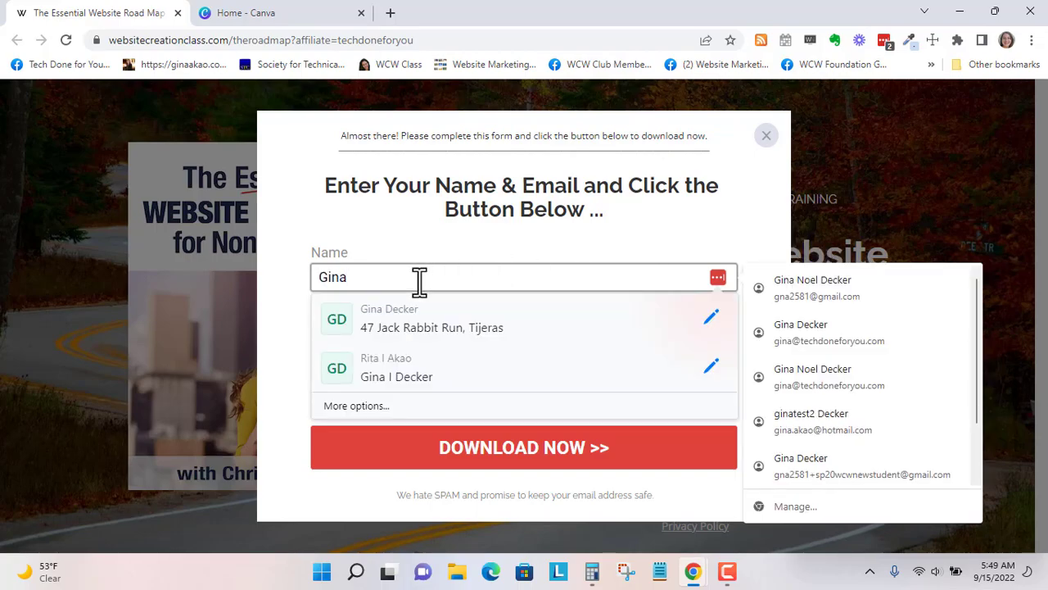
# Step: Fill the email with a saved address, opt in to emailed info, and submit the form
pyautogui.press('Tab')
pyautogui.write('Gina')
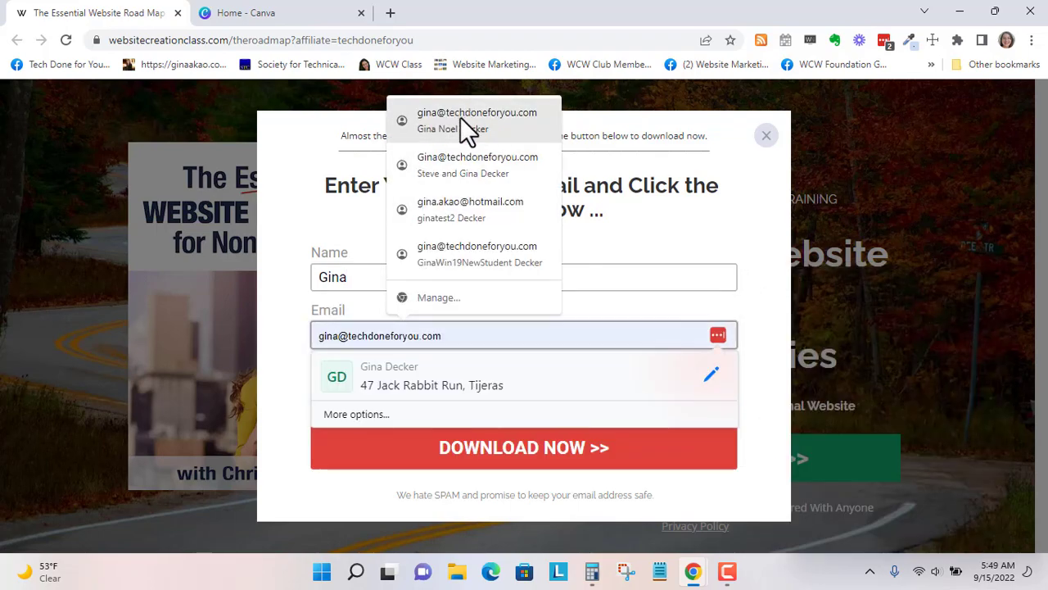
pyautogui.click(460, 117)
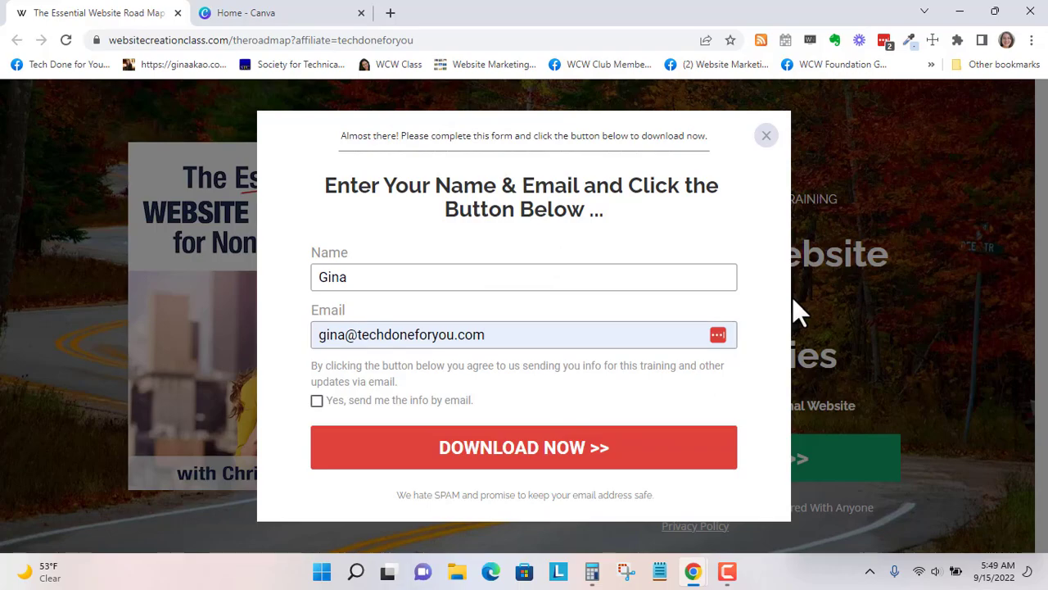
pyautogui.click(317, 400)
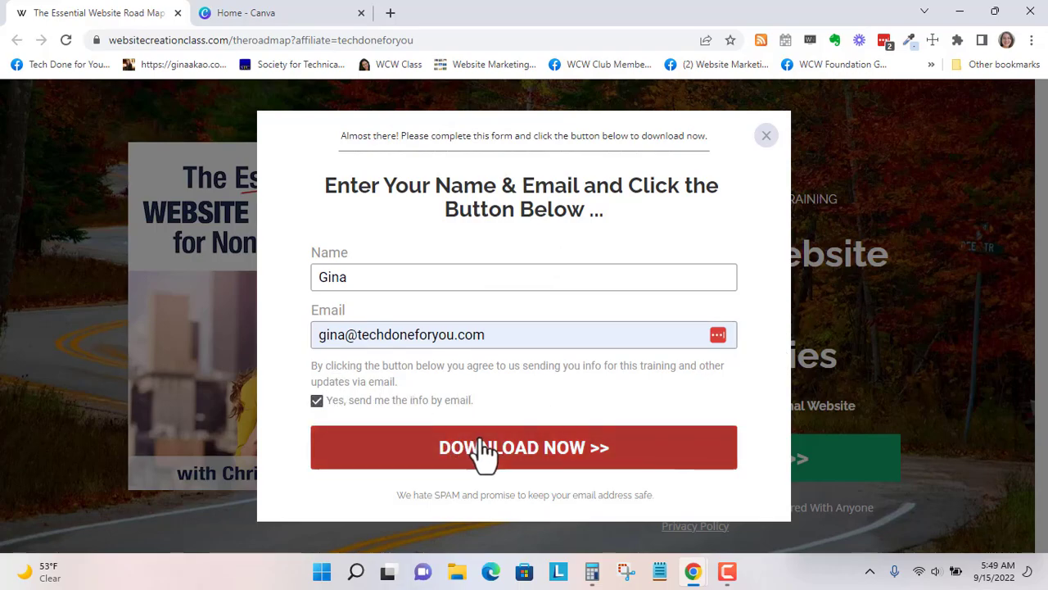
pyautogui.click(525, 449)
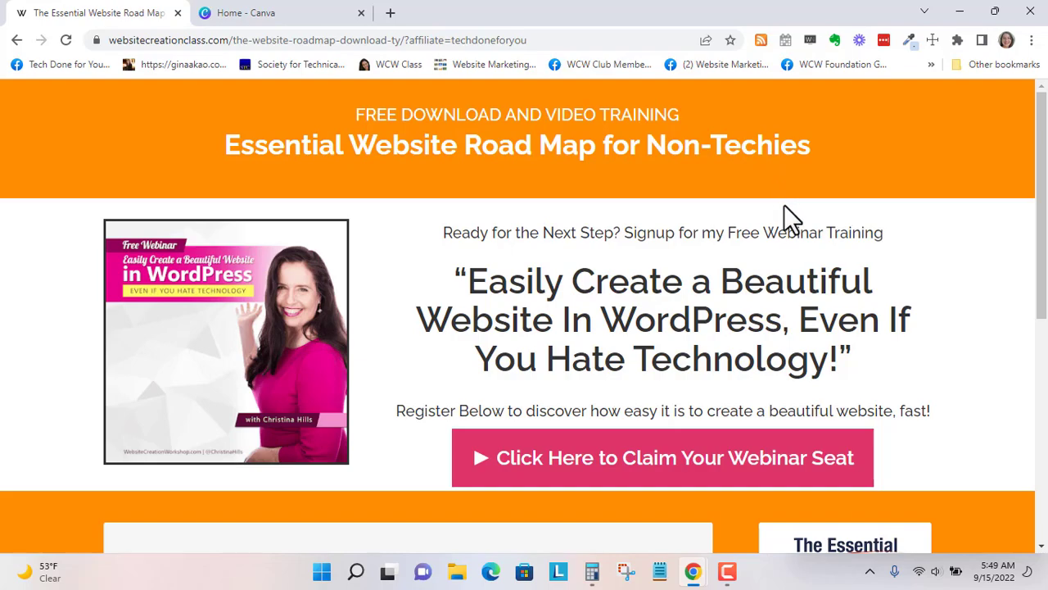
# Step: Scroll the thank-you page to reach the free roadmap download link
pyautogui.scroll(-1, 788, 222)
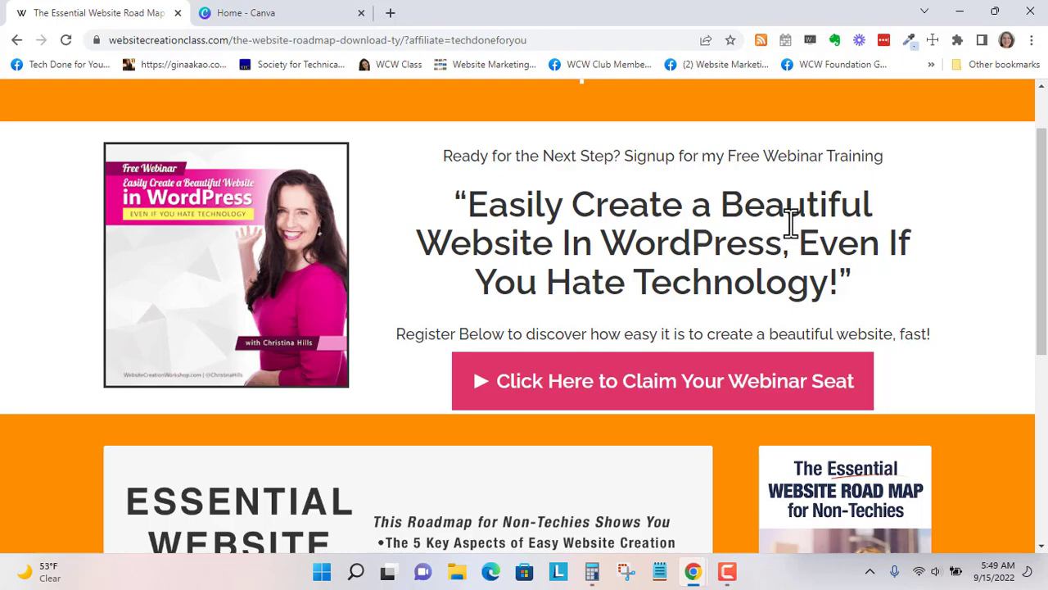
pyautogui.scroll(1, 787, 221)
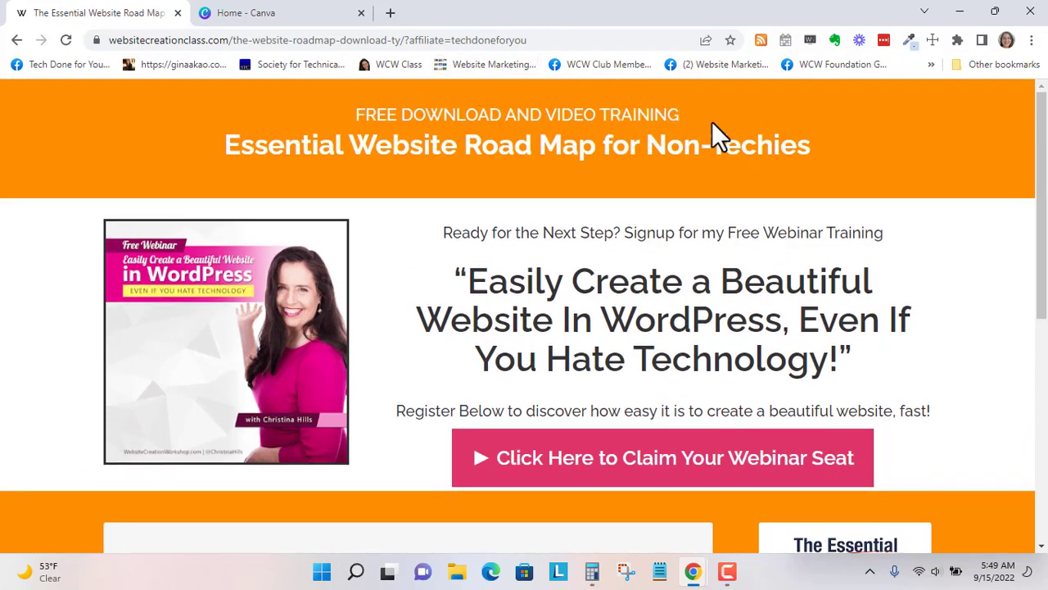
pyautogui.scroll(-3, 744, 238)
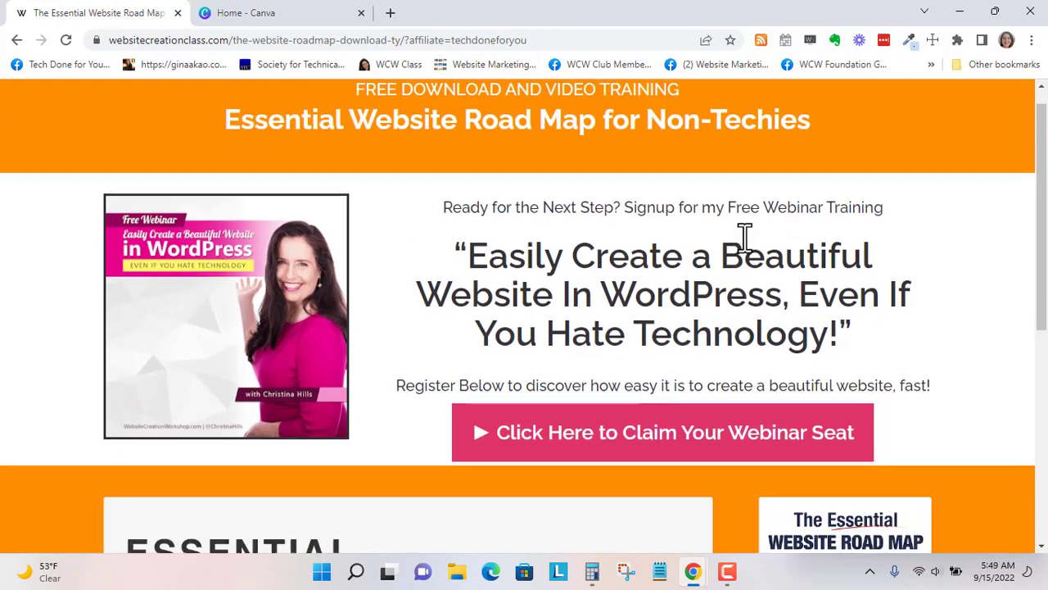
pyautogui.scroll(-2, 744, 238)
pyautogui.scroll(-2, 743, 241)
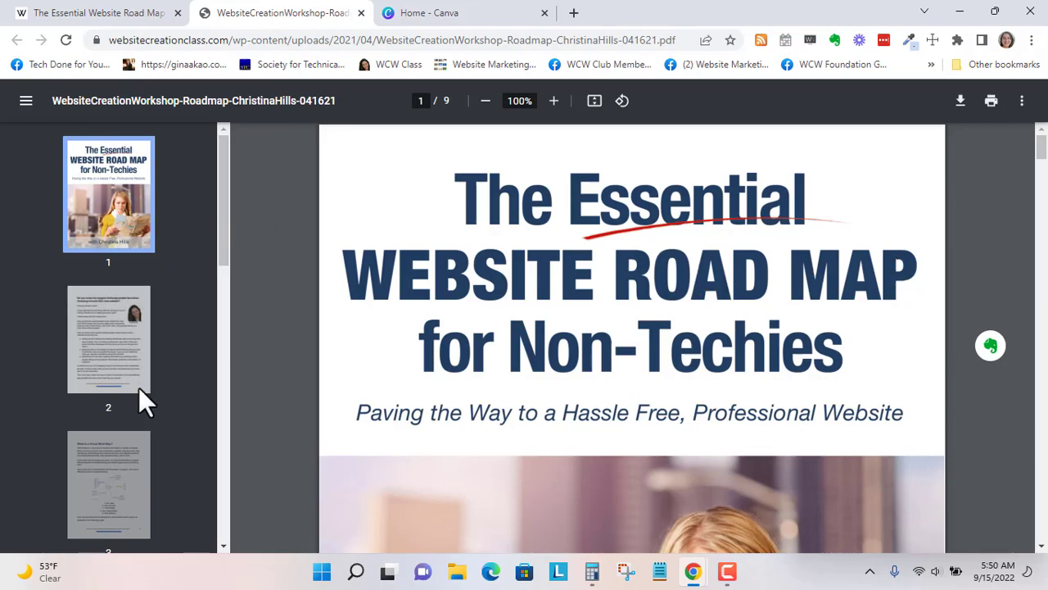
# Step: Scroll the PDF thumbnails and jump to page 4 of the roadmap
pyautogui.scroll(-5, 138, 387)
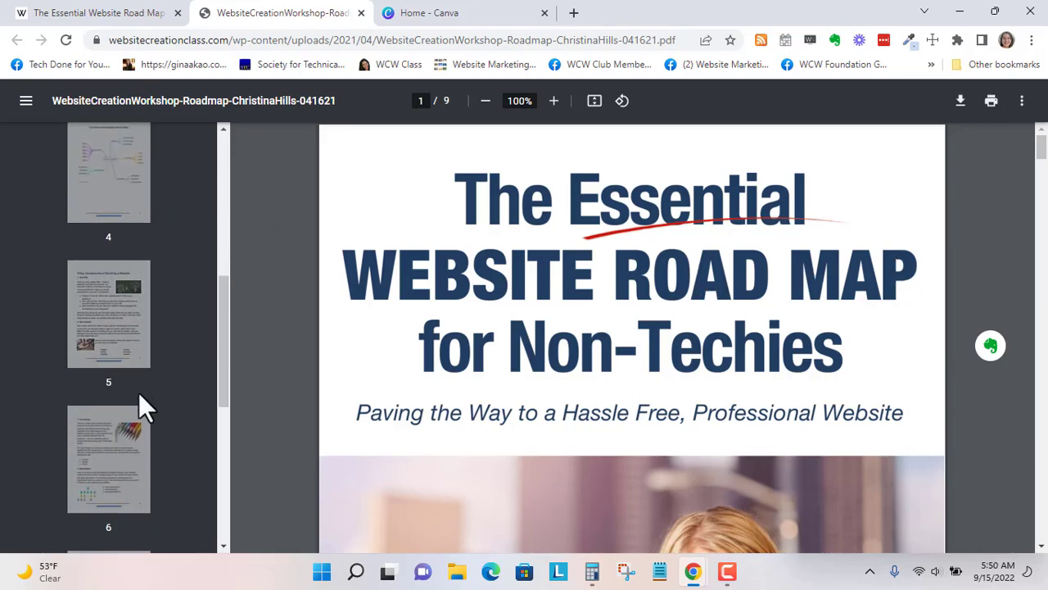
pyautogui.scroll(-5, 140, 406)
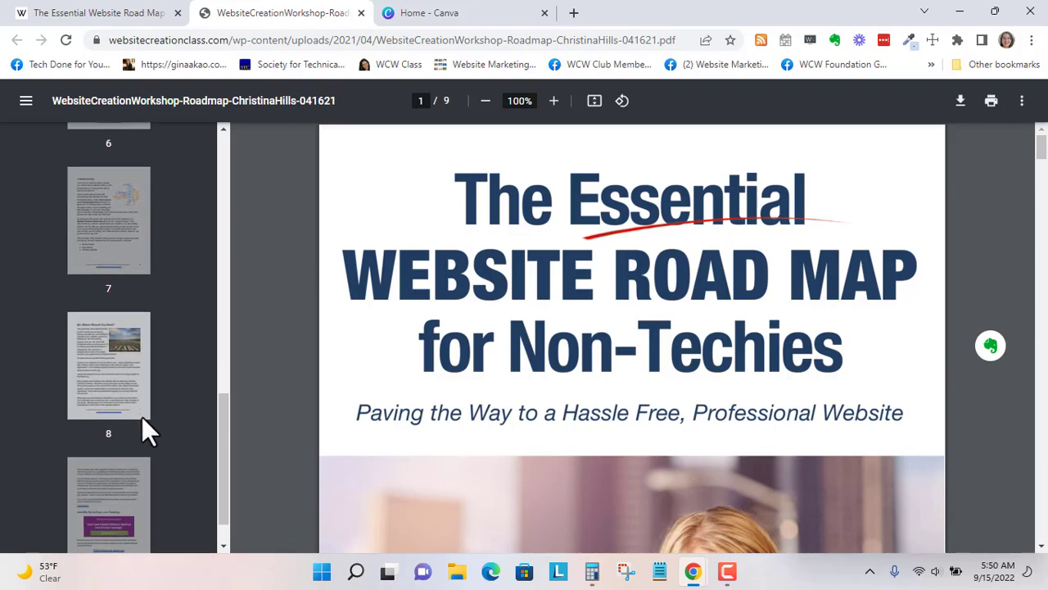
pyautogui.scroll(2, 142, 416)
pyautogui.scroll(3, 142, 420)
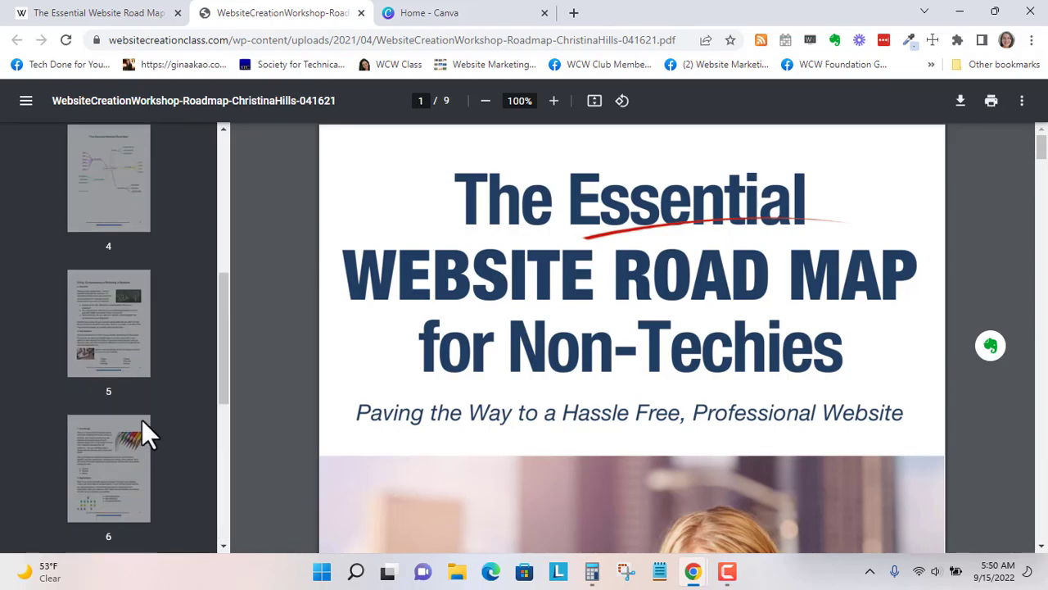
pyautogui.scroll(3, 142, 419)
pyautogui.click(131, 410)
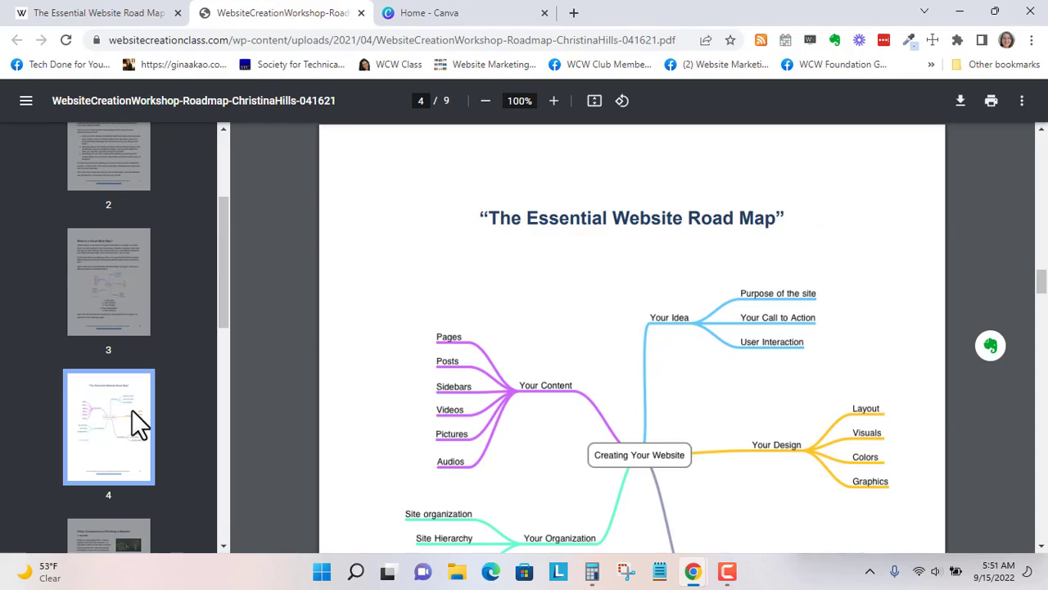
# Step: Go back to page 3 and scroll to the mind map explanation
pyautogui.scroll(-2, 648, 331)
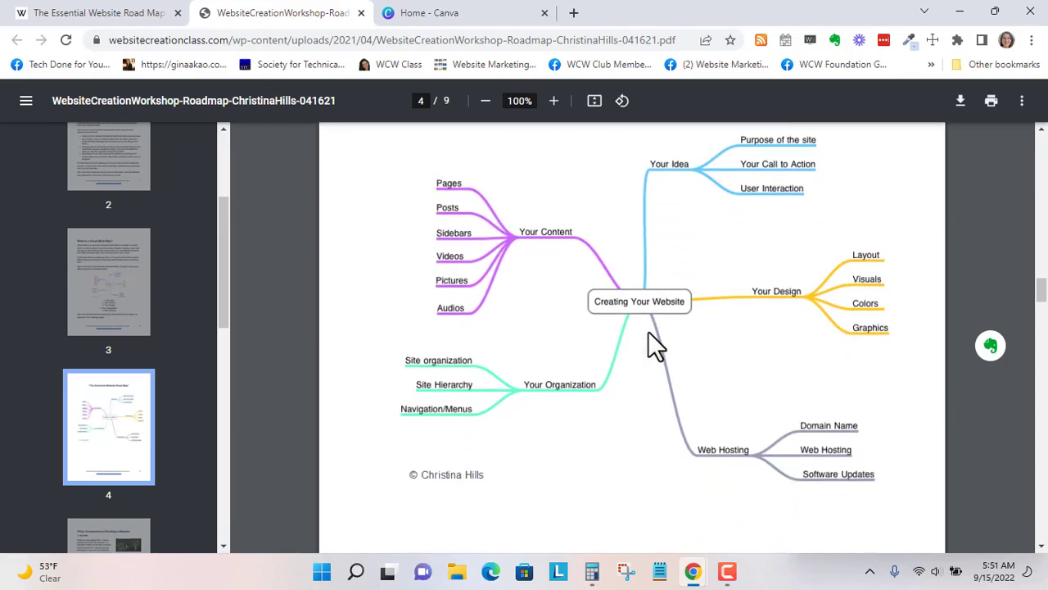
pyautogui.scroll(-1, 655, 333)
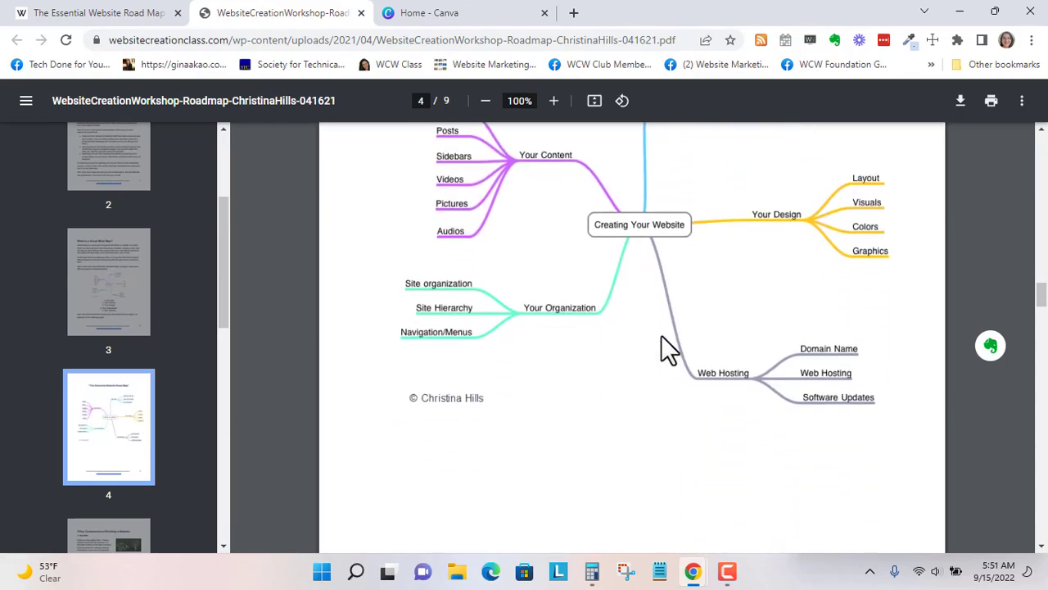
pyautogui.scroll(-1, 667, 338)
pyautogui.scroll(3, 815, 375)
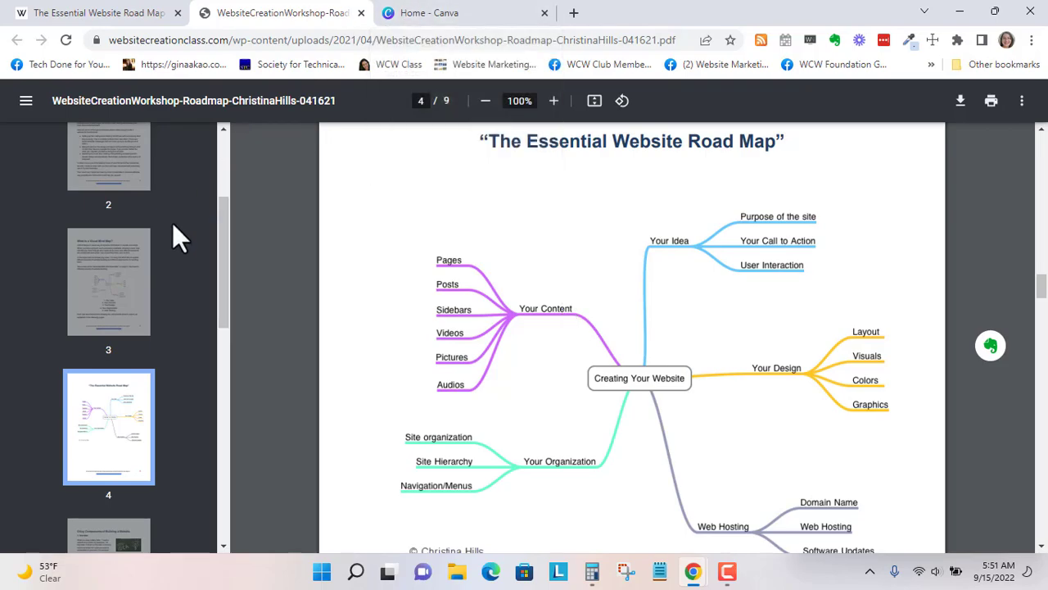
pyautogui.click(107, 298)
pyautogui.scroll(-2, 734, 344)
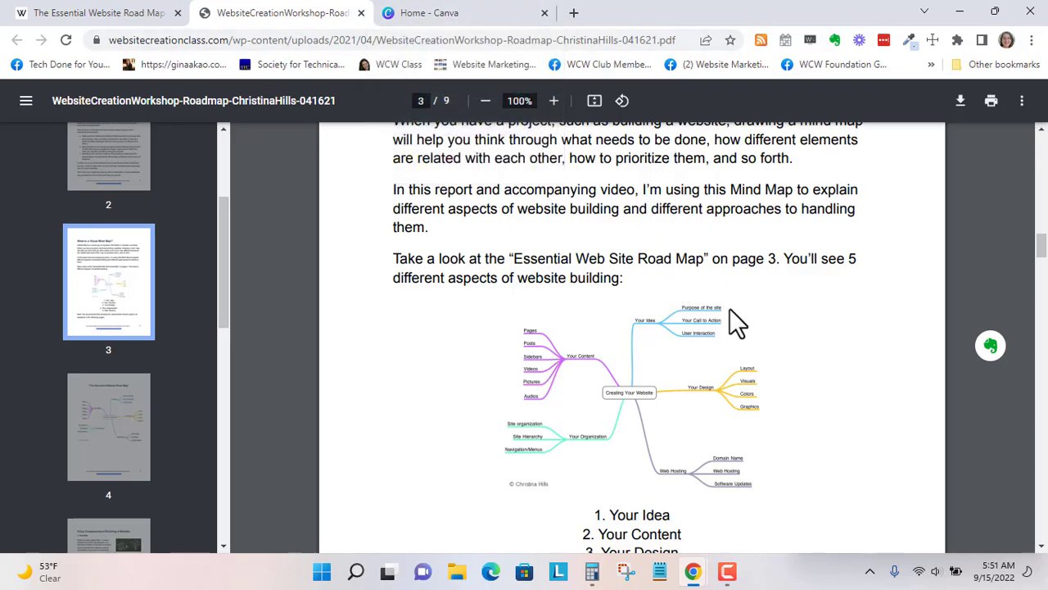
# Step: Send the roadmap tab back to its landing page, then return to Canva's search box
pyautogui.click(465, 20)
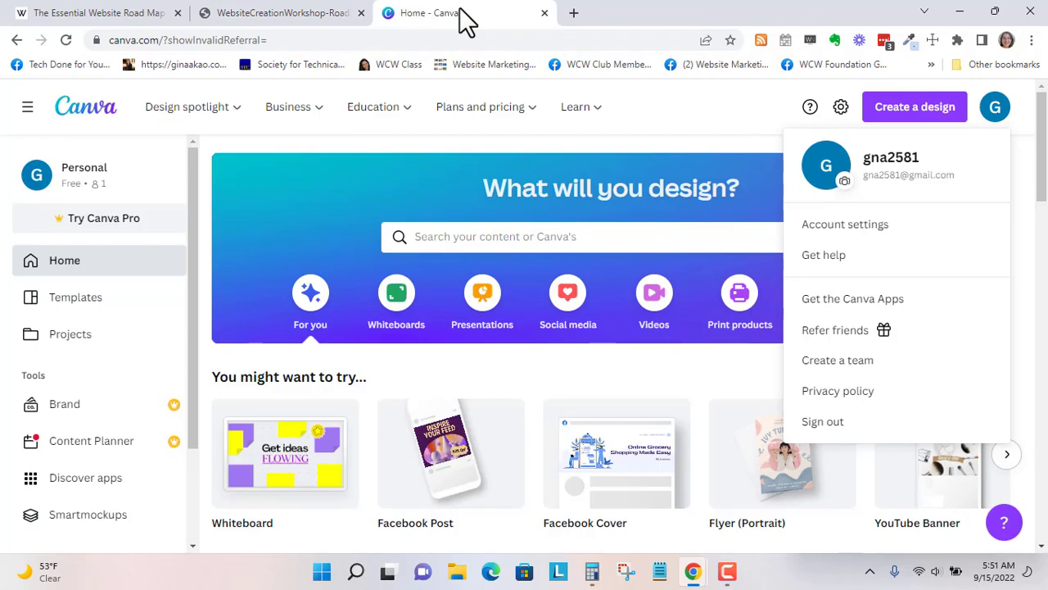
pyautogui.click(89, 14)
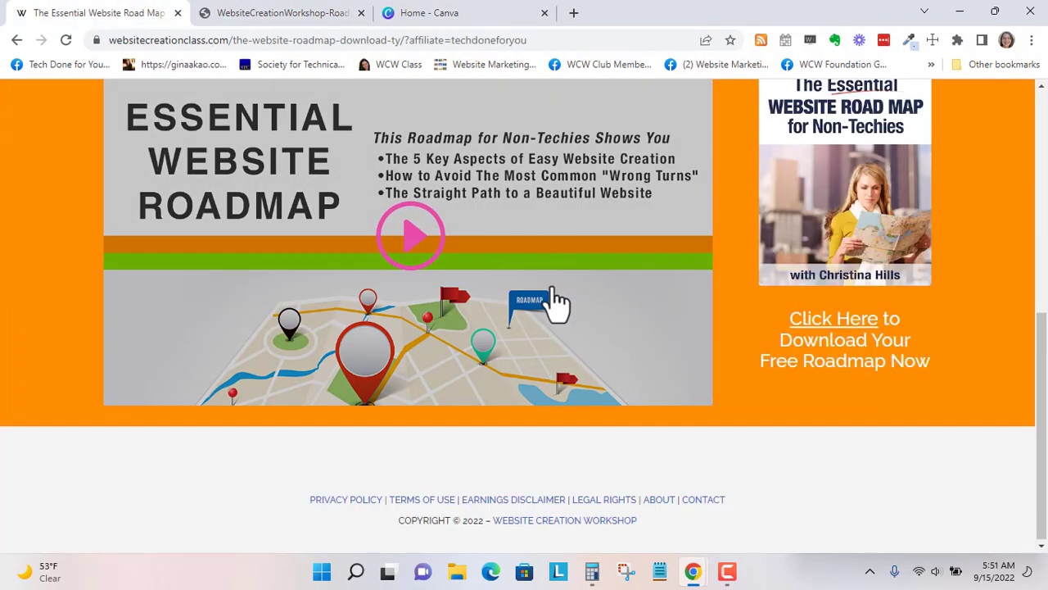
pyautogui.scroll(10, 554, 300)
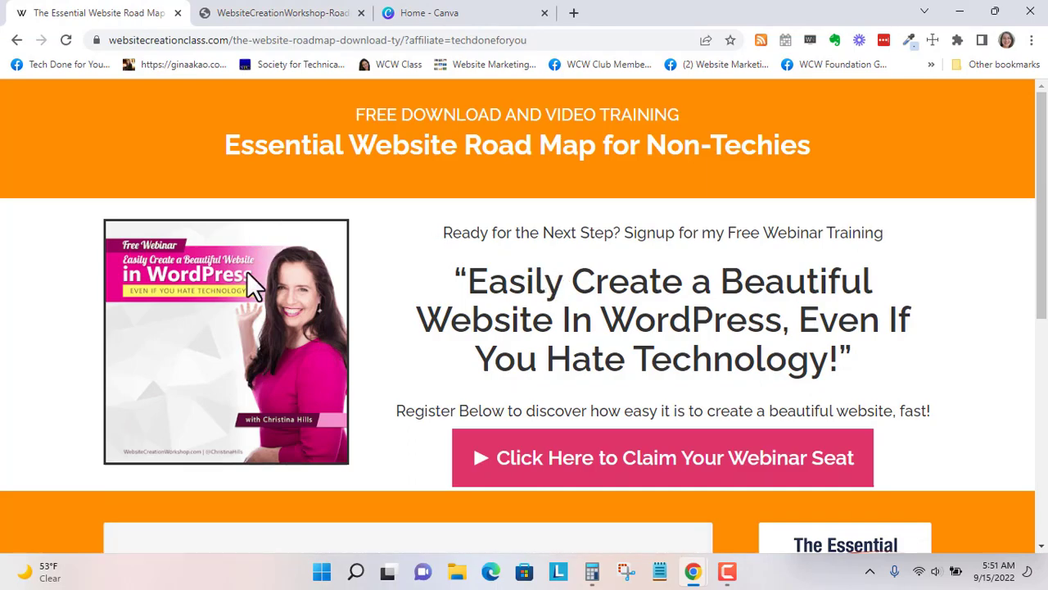
pyautogui.click(13, 38)
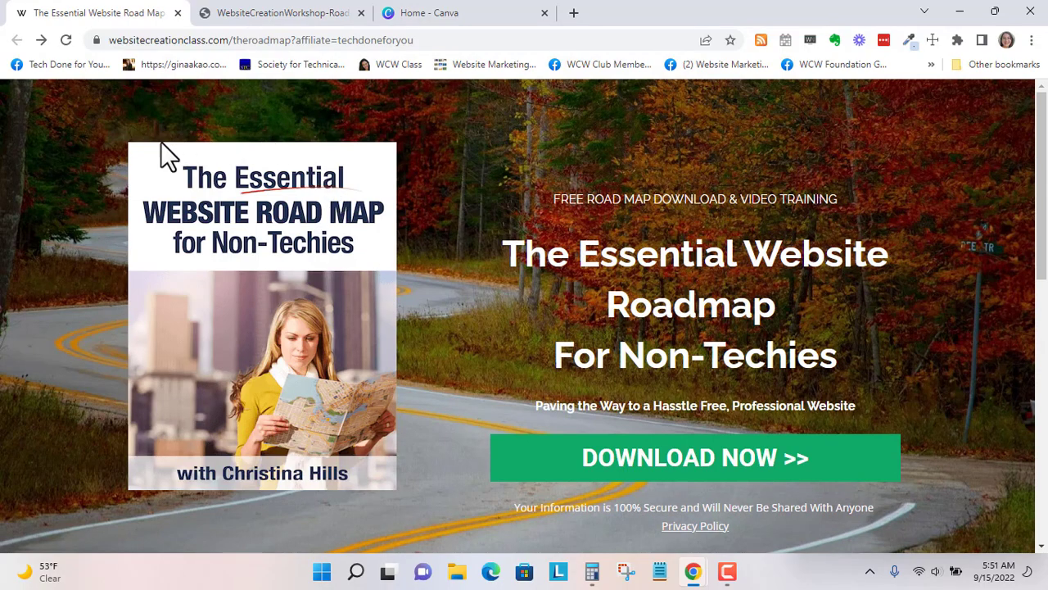
pyautogui.click(439, 16)
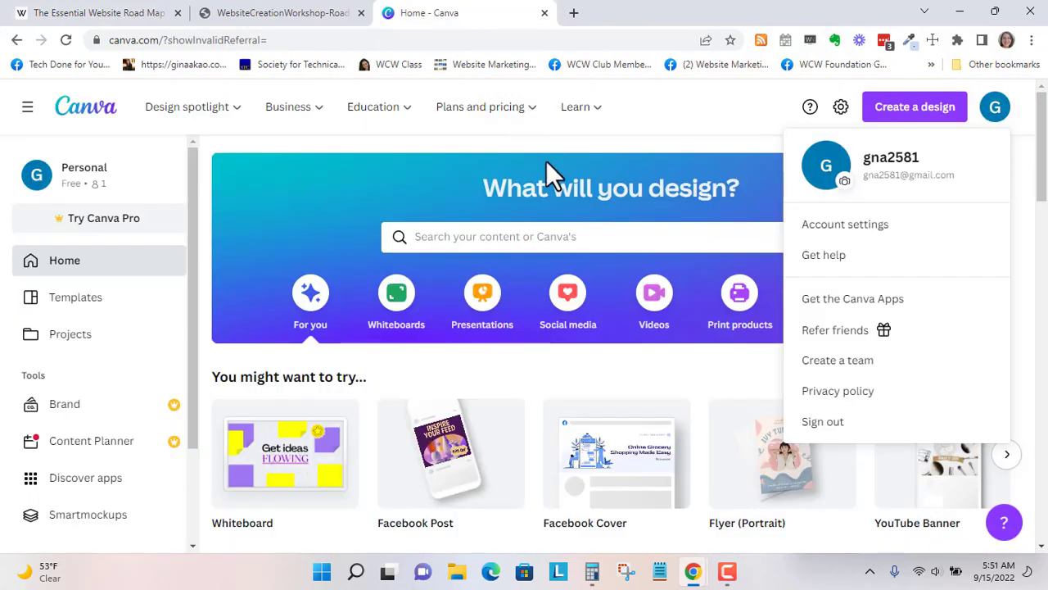
pyautogui.click(506, 237)
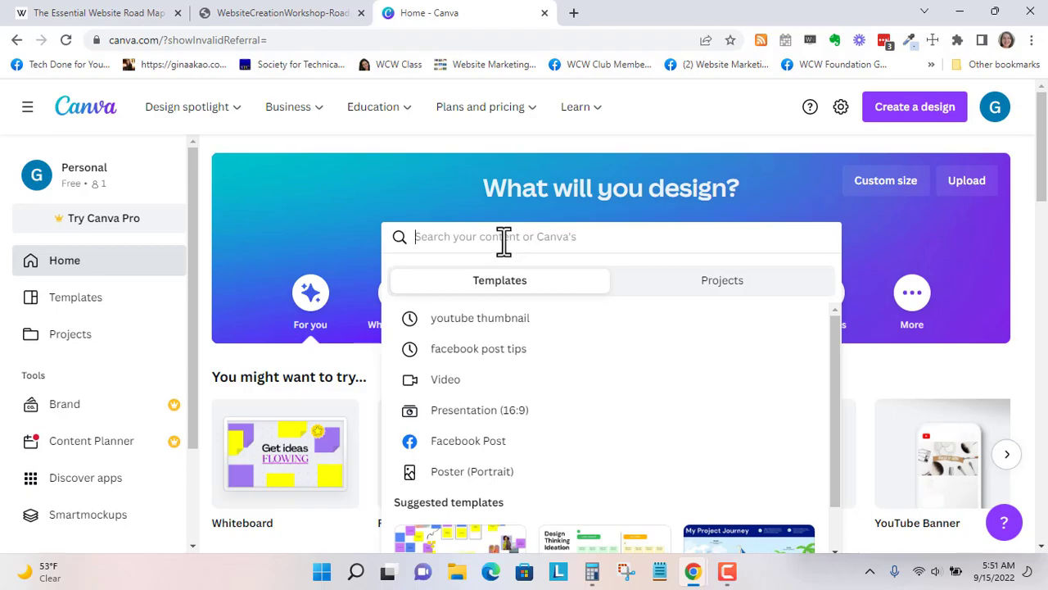
# Step: Search Canva templates for 'magazine' and scroll through the results
pyautogui.write('magaziner')
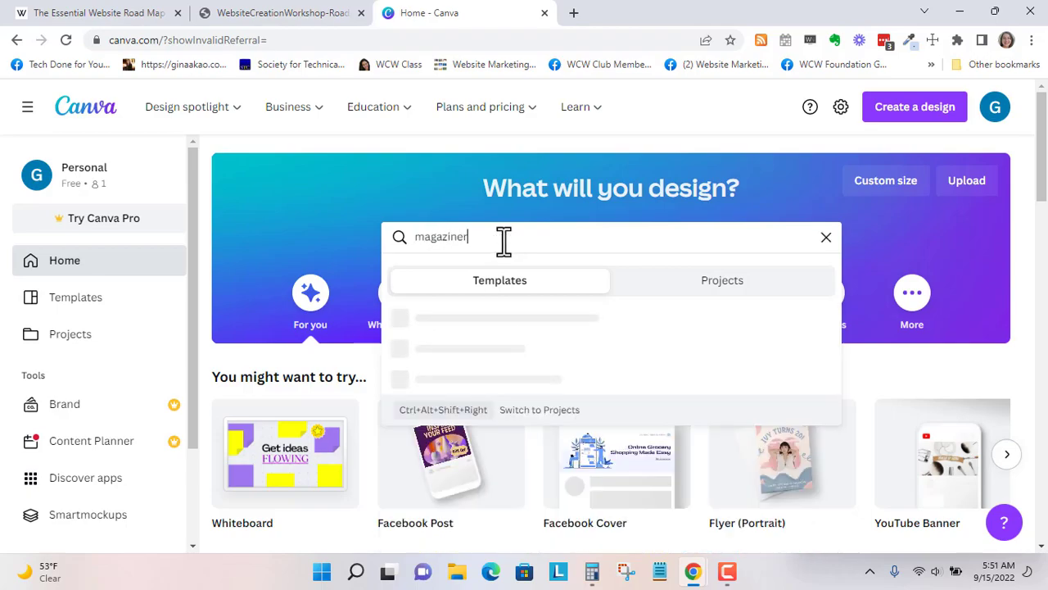
pyautogui.press('BackSpace')
pyautogui.press('Return')
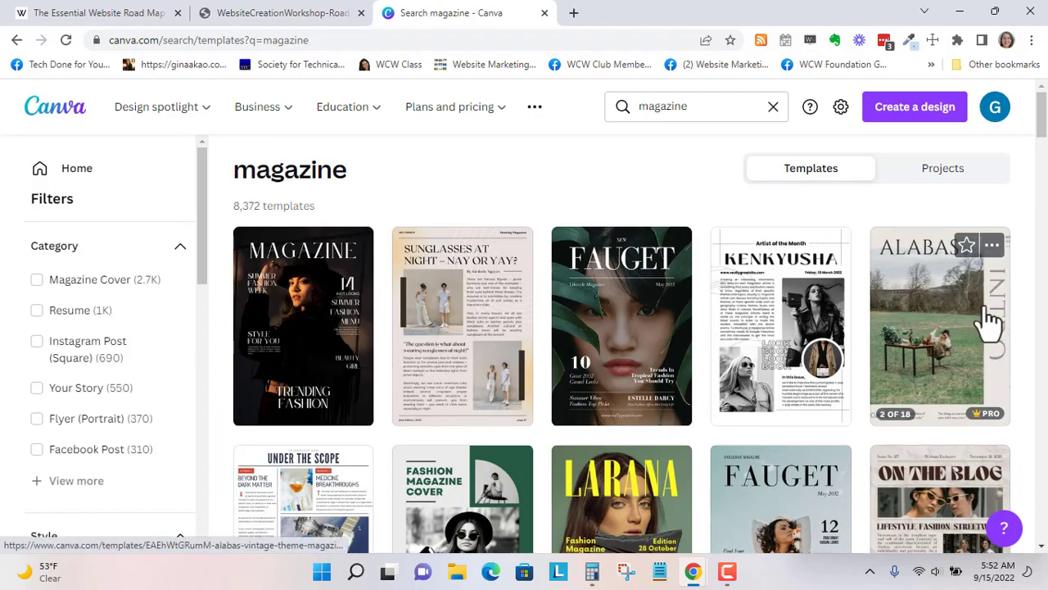
pyautogui.scroll(-2, 665, 277)
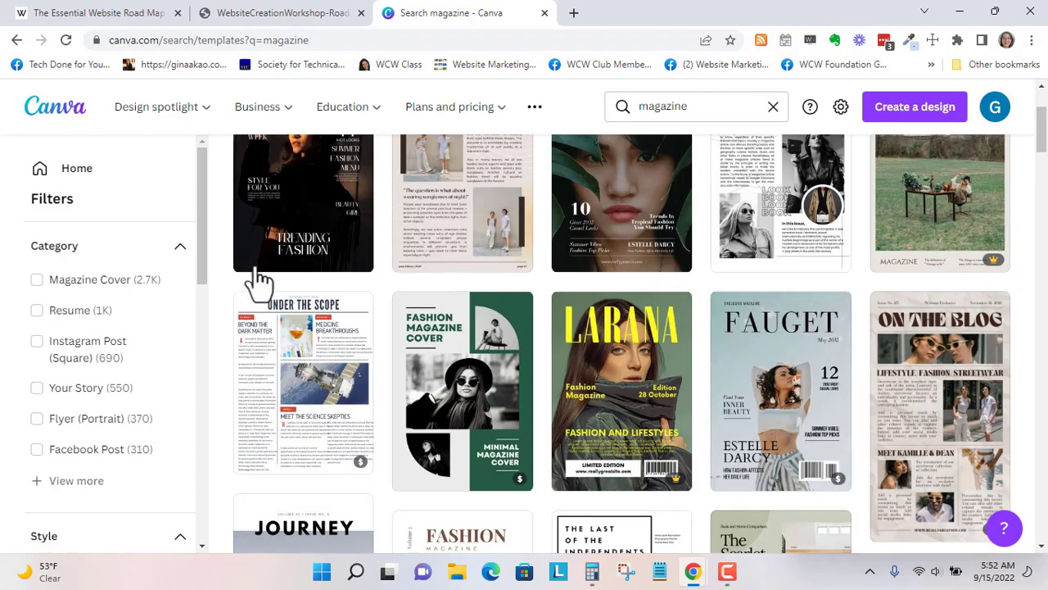
pyautogui.scroll(-1, 865, 401)
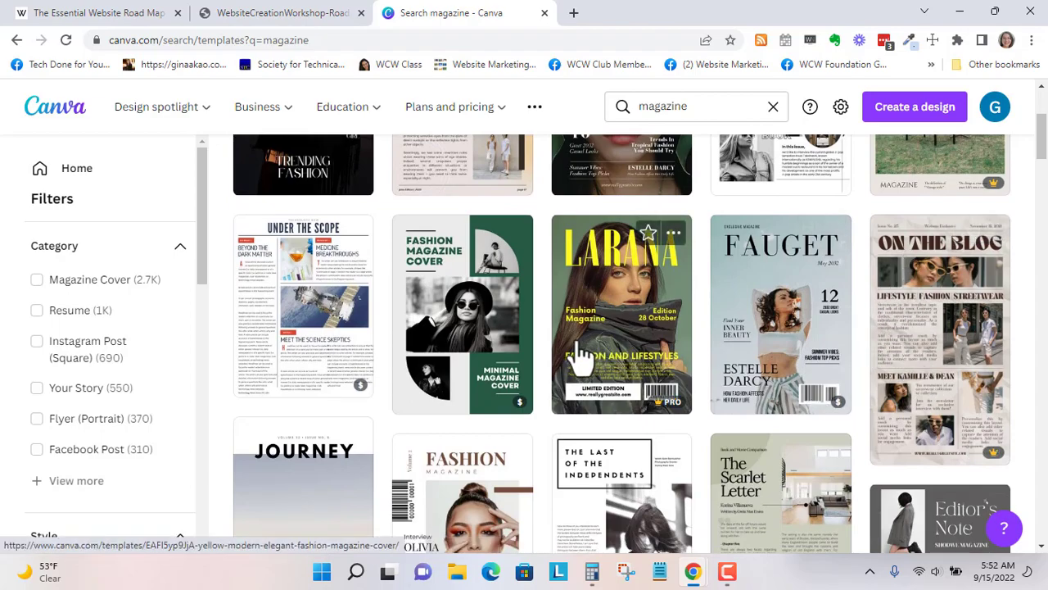
pyautogui.scroll(-3, 579, 354)
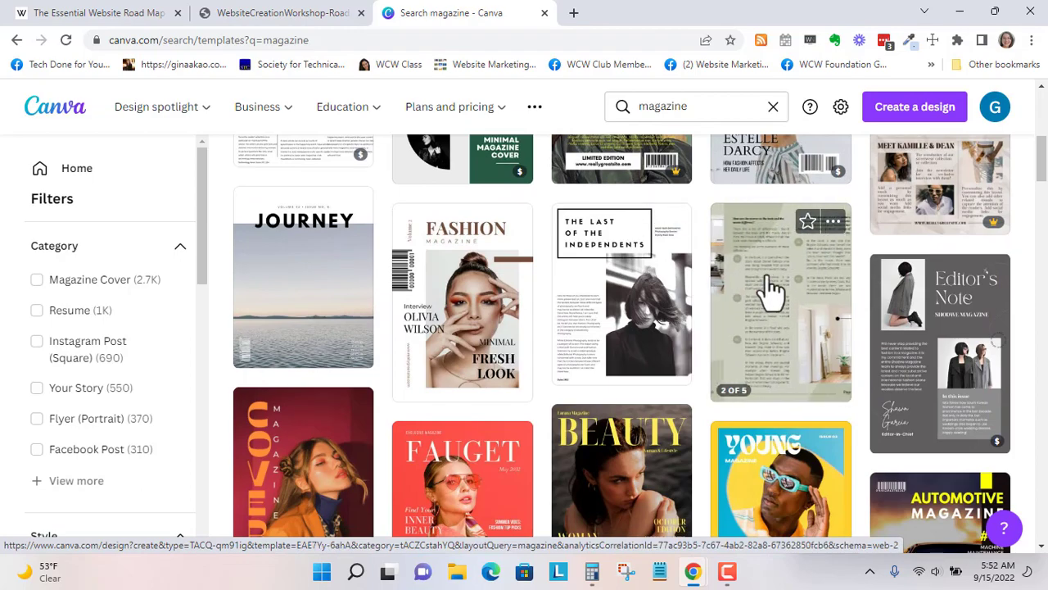
pyautogui.scroll(-2, 417, 300)
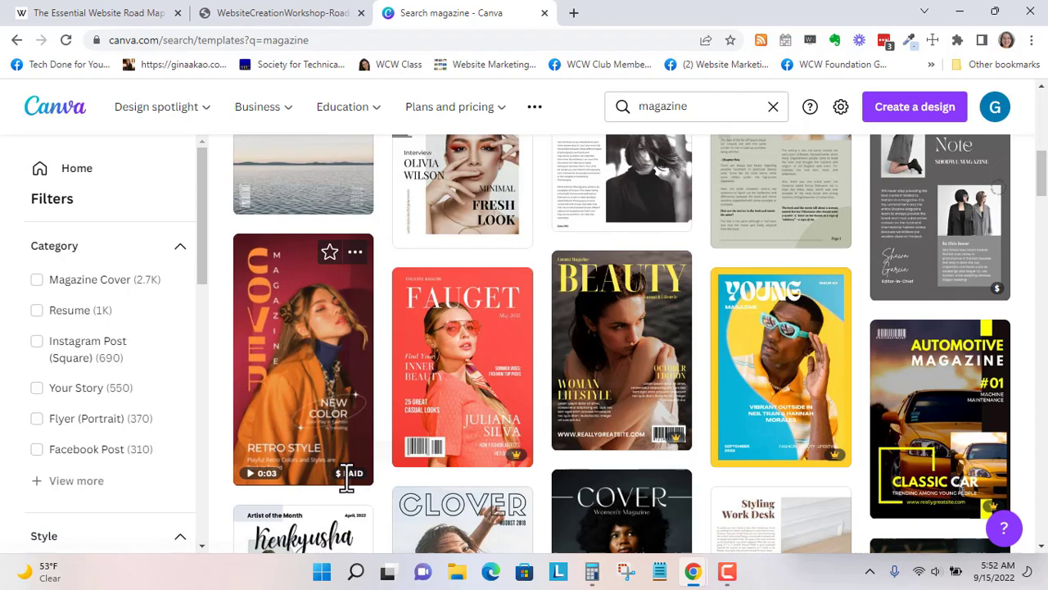
pyautogui.scroll(-3, 347, 480)
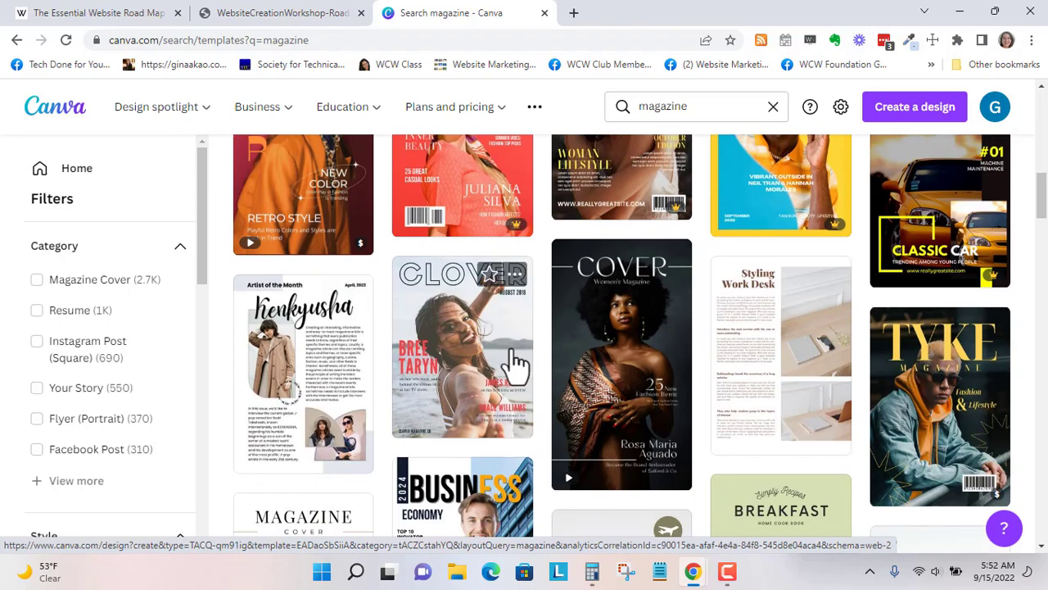
pyautogui.scroll(-3, 514, 363)
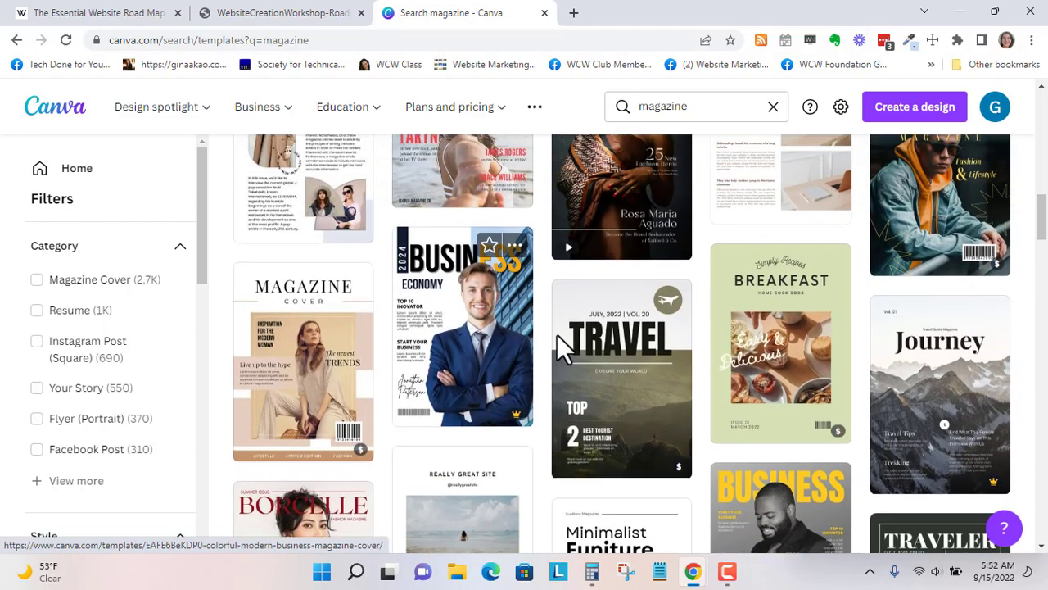
# Step: Glance at the Road Map tab, then keep browsing magazine templates down to the RUXCI cover
pyautogui.click(82, 13)
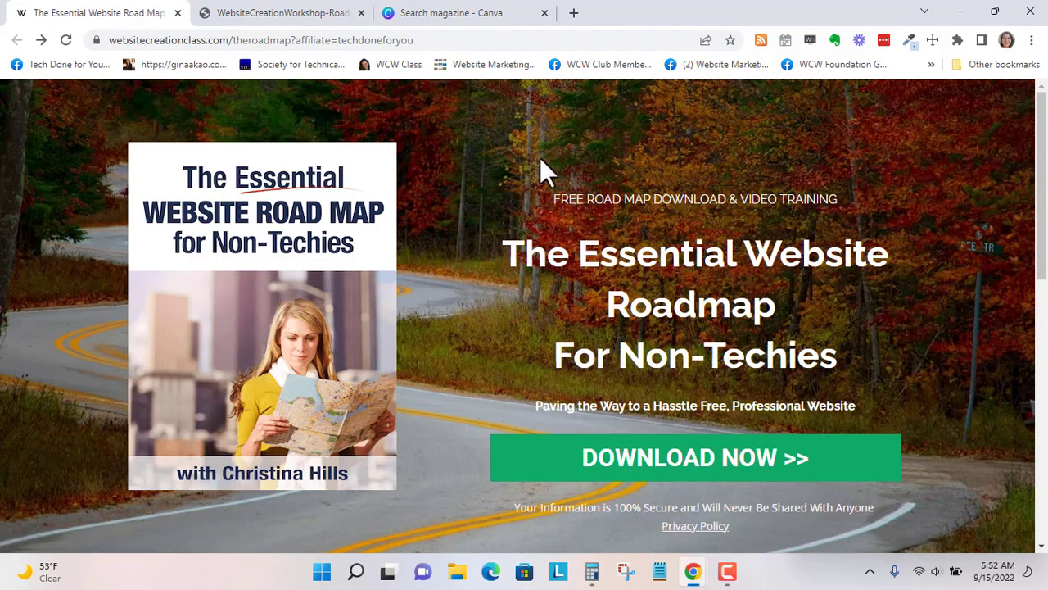
pyautogui.moveTo(485, 13)
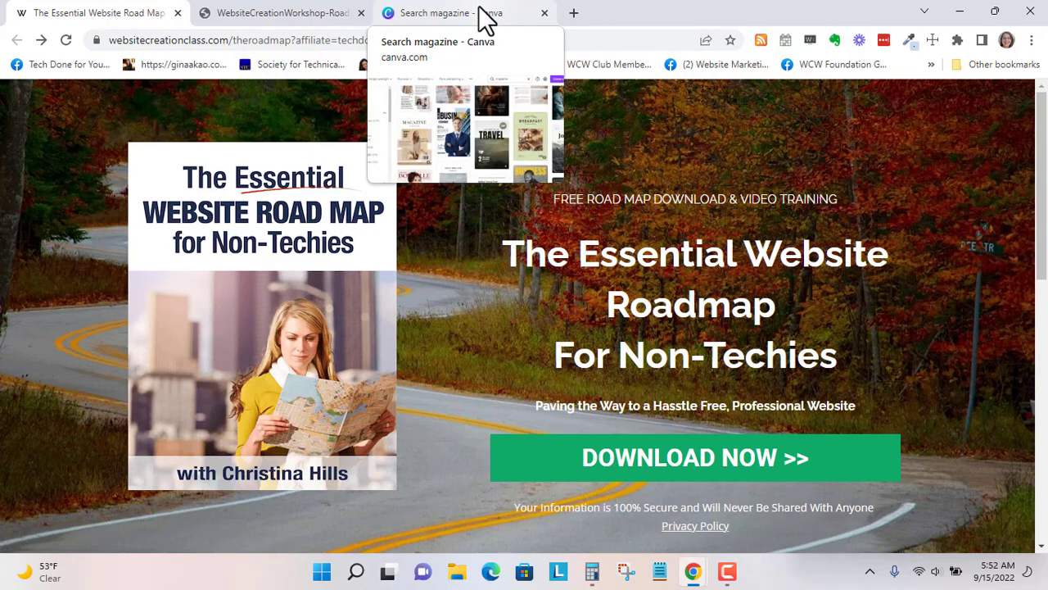
pyautogui.click(486, 13)
pyautogui.scroll(-2, 555, 267)
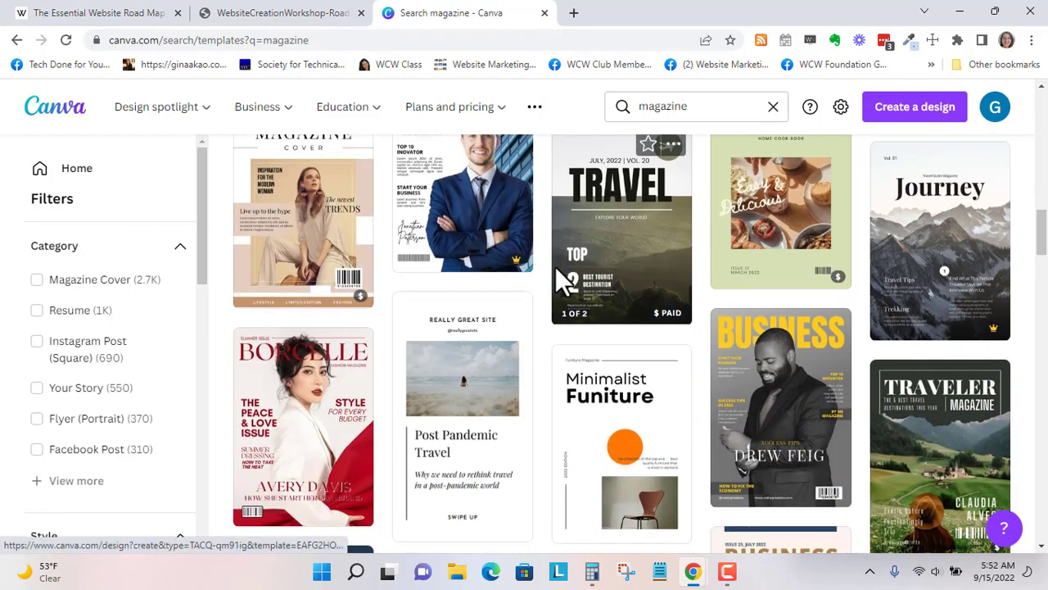
pyautogui.scroll(-1, 555, 267)
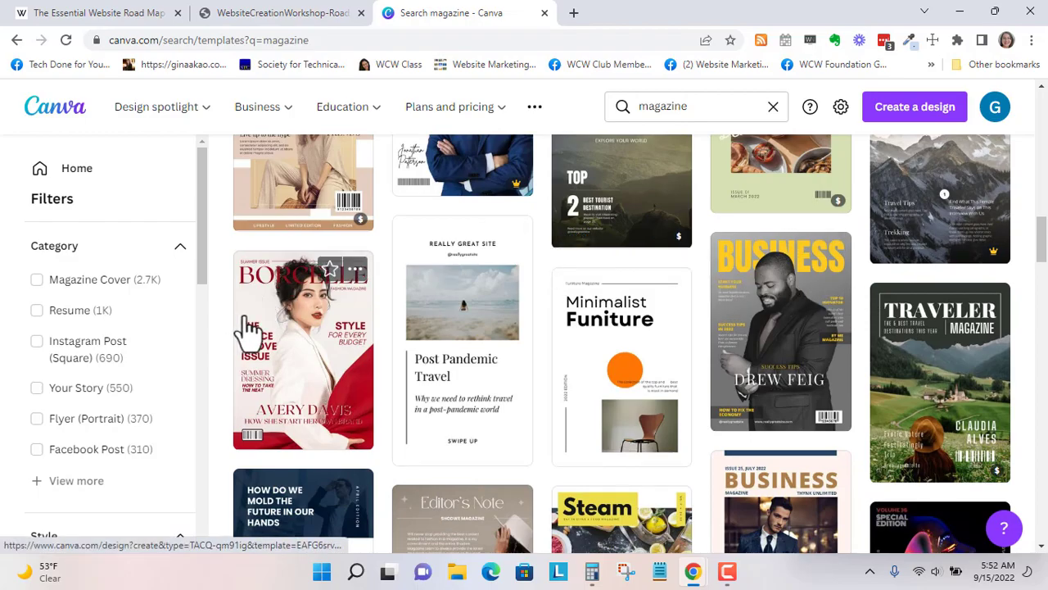
pyautogui.scroll(-3, 372, 344)
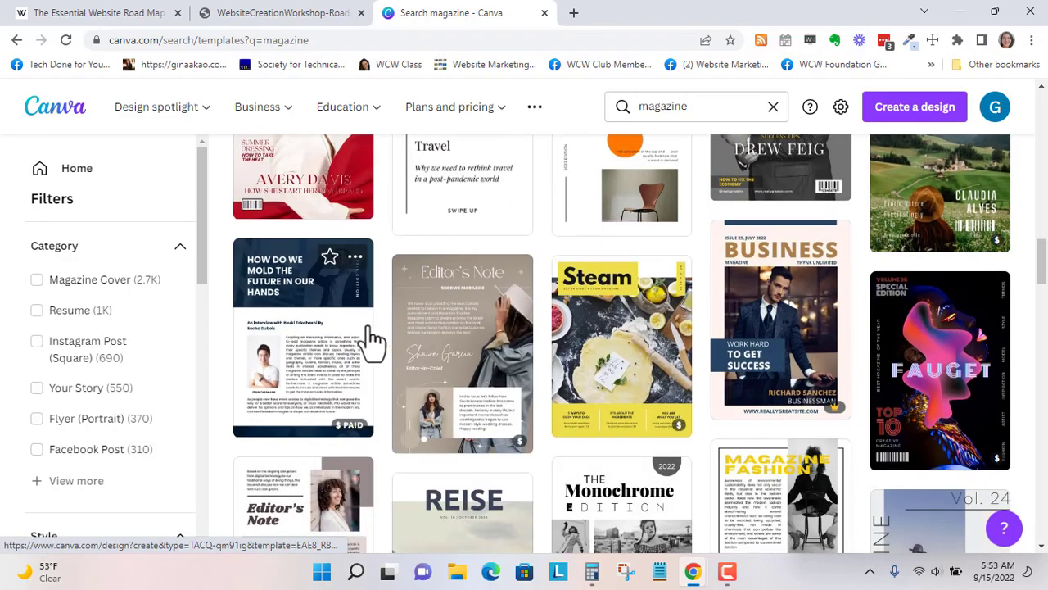
pyautogui.scroll(-2, 371, 341)
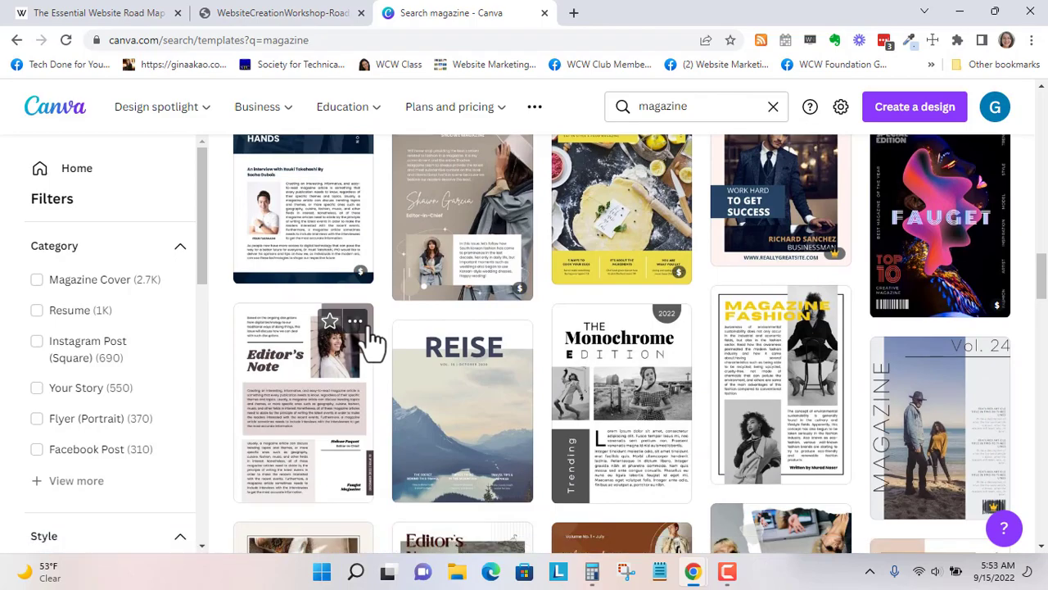
pyautogui.scroll(-3, 426, 341)
pyautogui.scroll(-3, 453, 339)
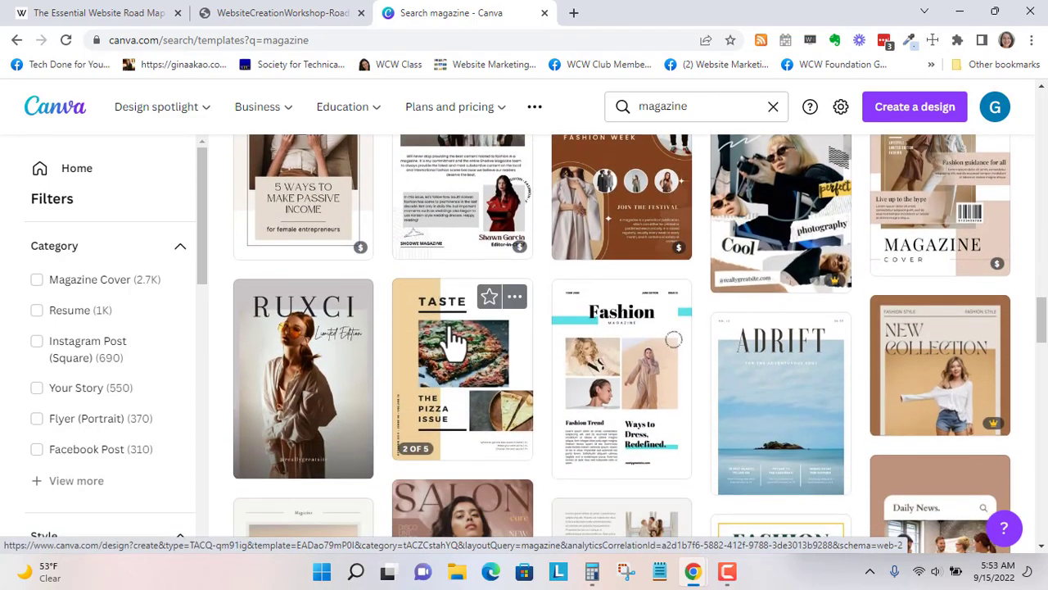
pyautogui.scroll(-1, 453, 340)
pyautogui.scroll(-1, 453, 340)
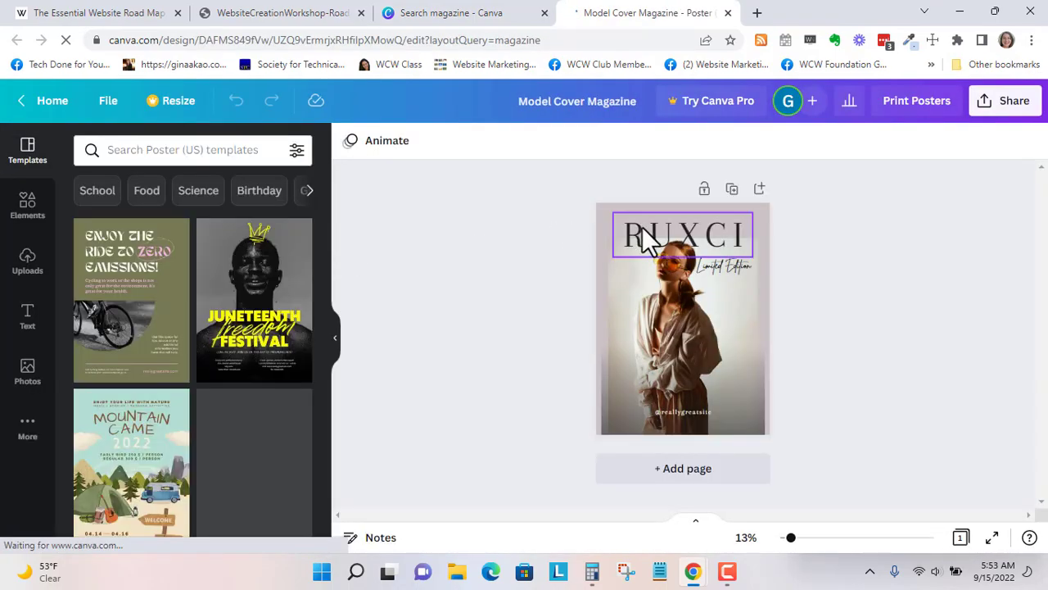
# Step: Delete the Limited Edition text from the cover
pyautogui.click(736, 265)
pyautogui.click(724, 218)
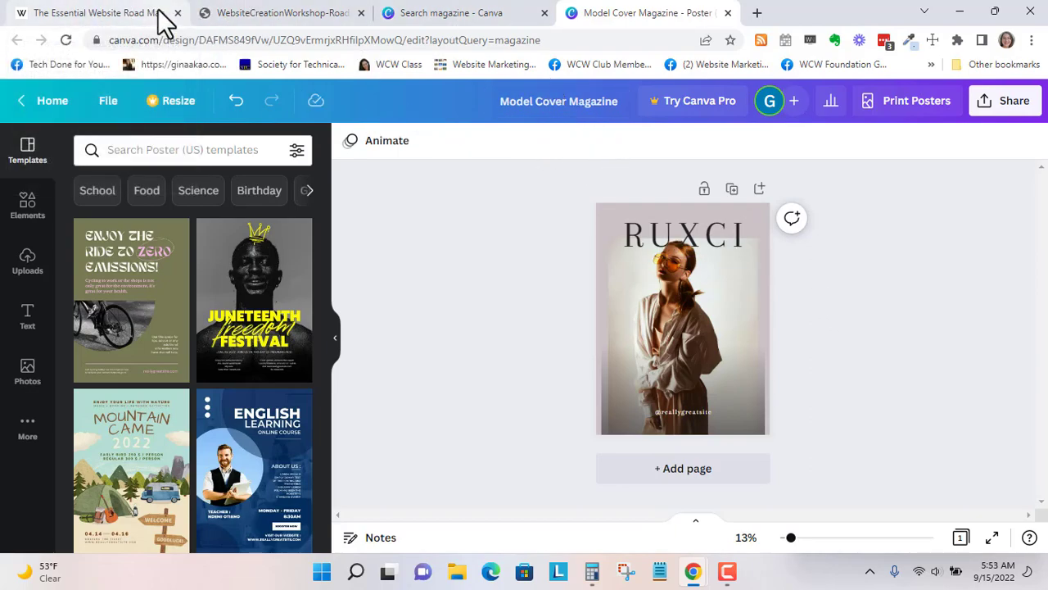
pyautogui.click(131, 17)
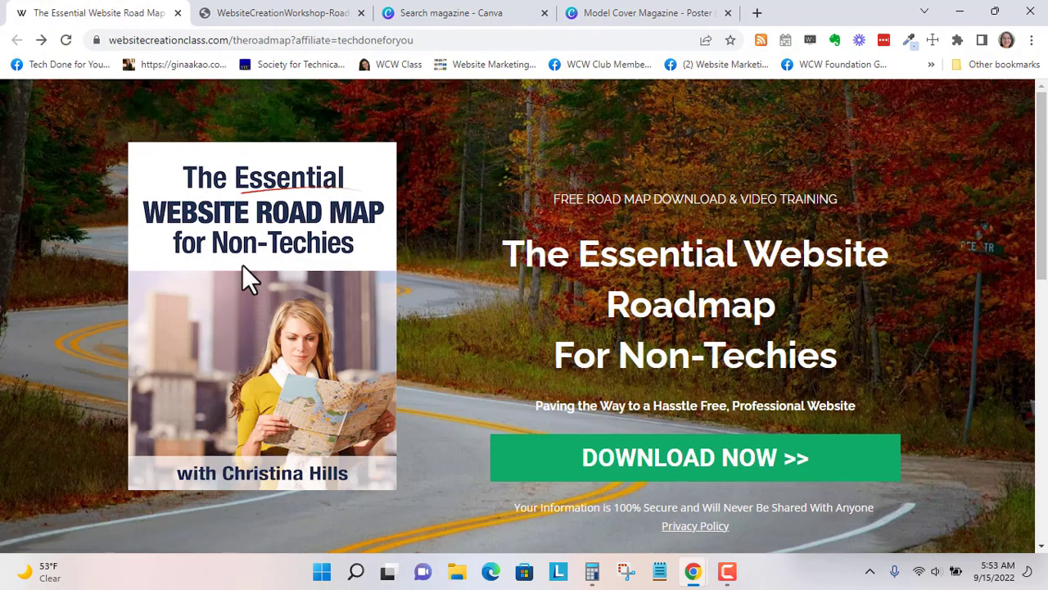
pyautogui.click(613, 14)
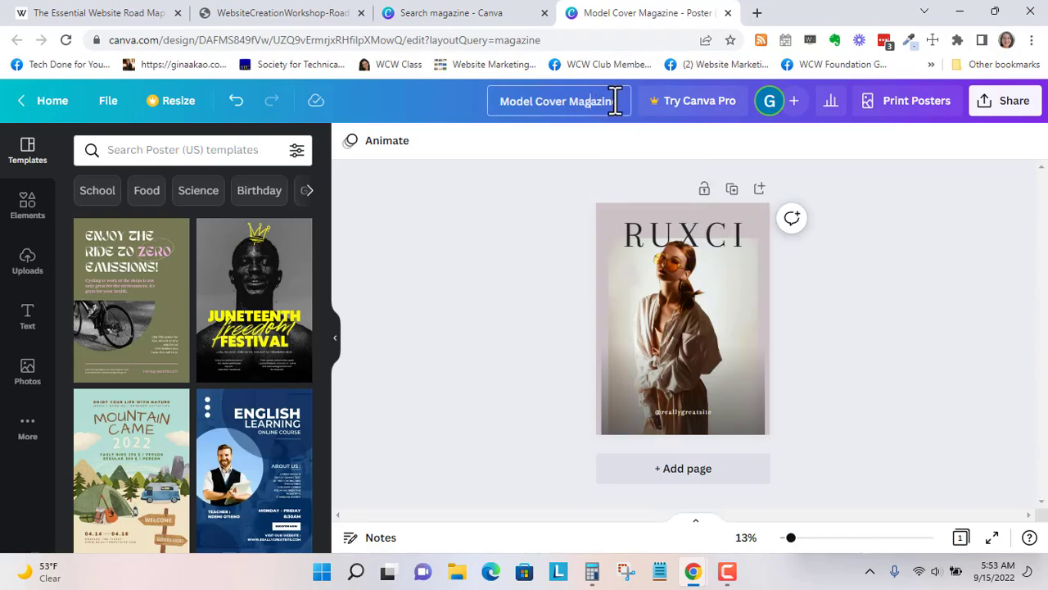
# Step: Retitle the design 'The Essential Tech Tip Road Map for Real Estate Investors'
pyautogui.moveTo(614, 101); pyautogui.dragTo(500, 107)
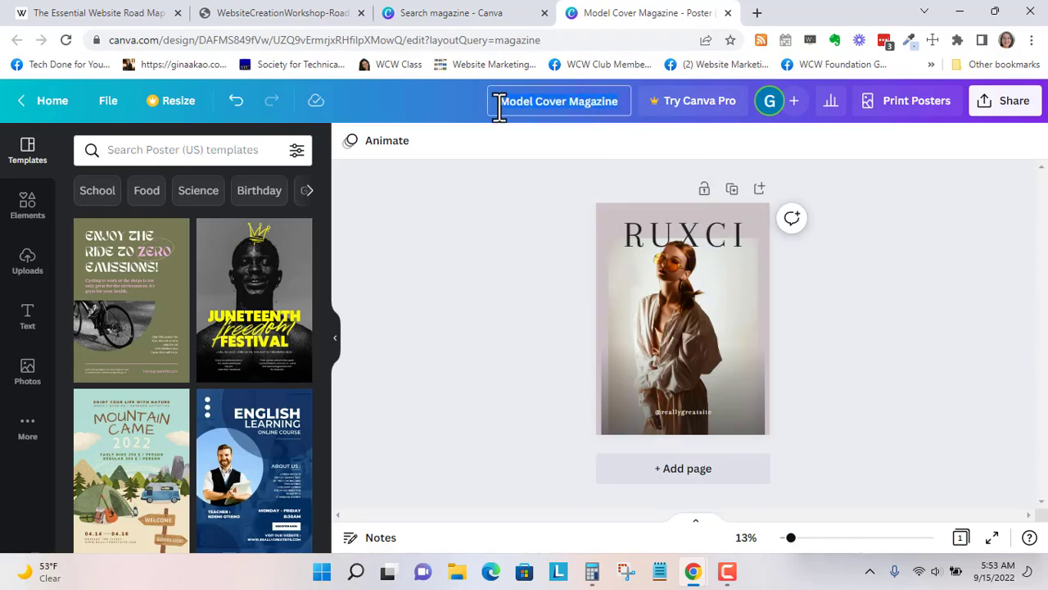
pyautogui.write('The Essen')
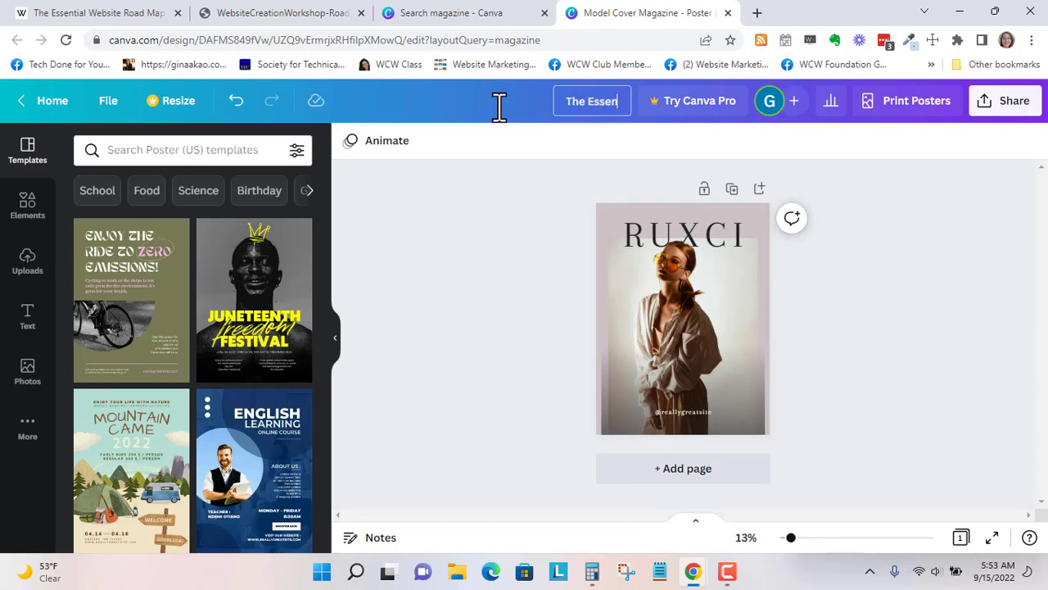
pyautogui.write('tial Road ')
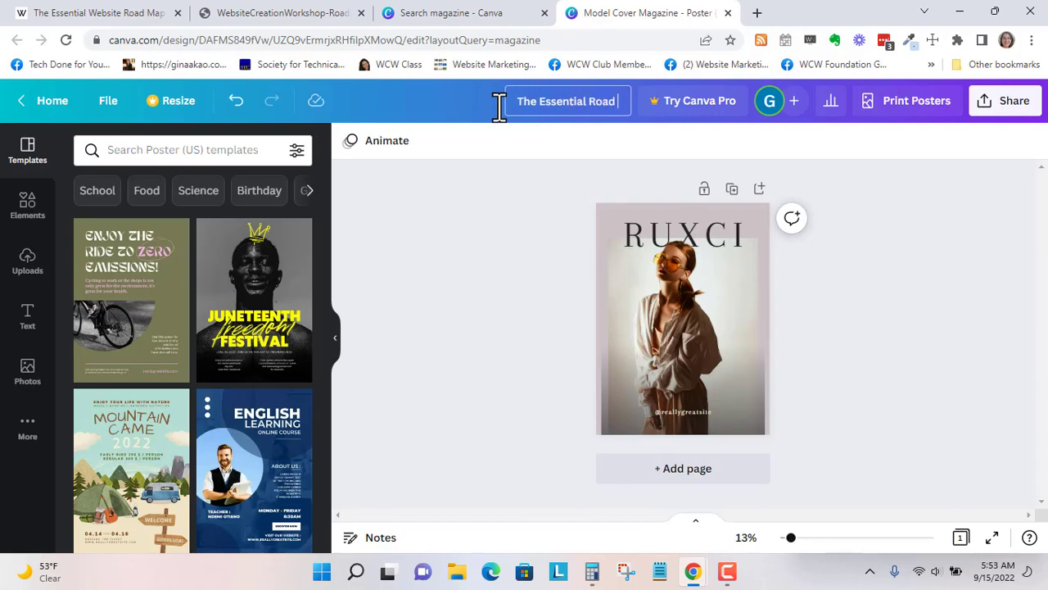
pyautogui.write('Map')
pyautogui.press('Return')
pyautogui.write('ech Tip')
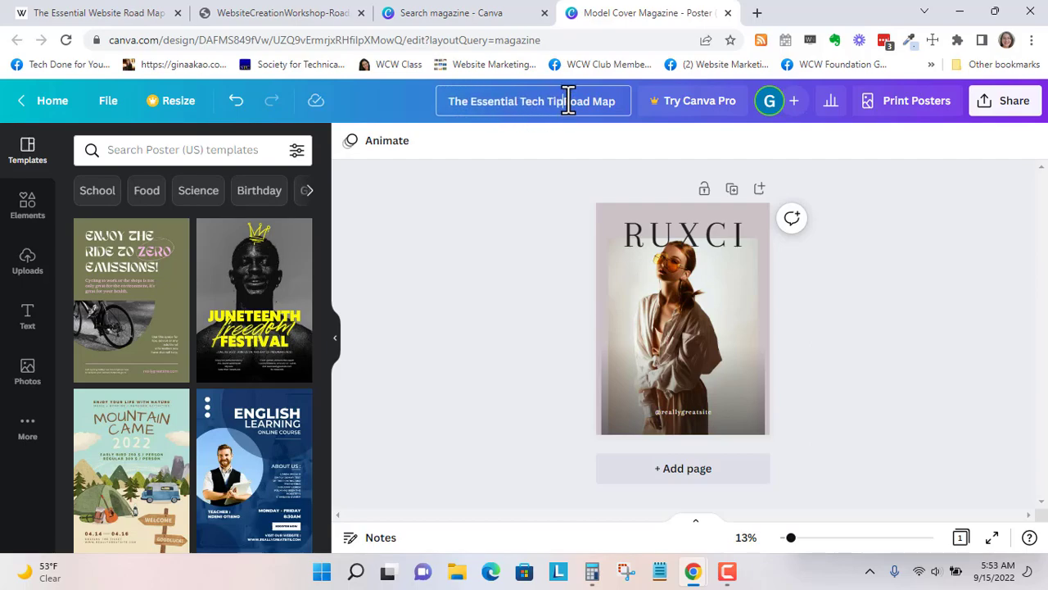
pyautogui.press('Return')
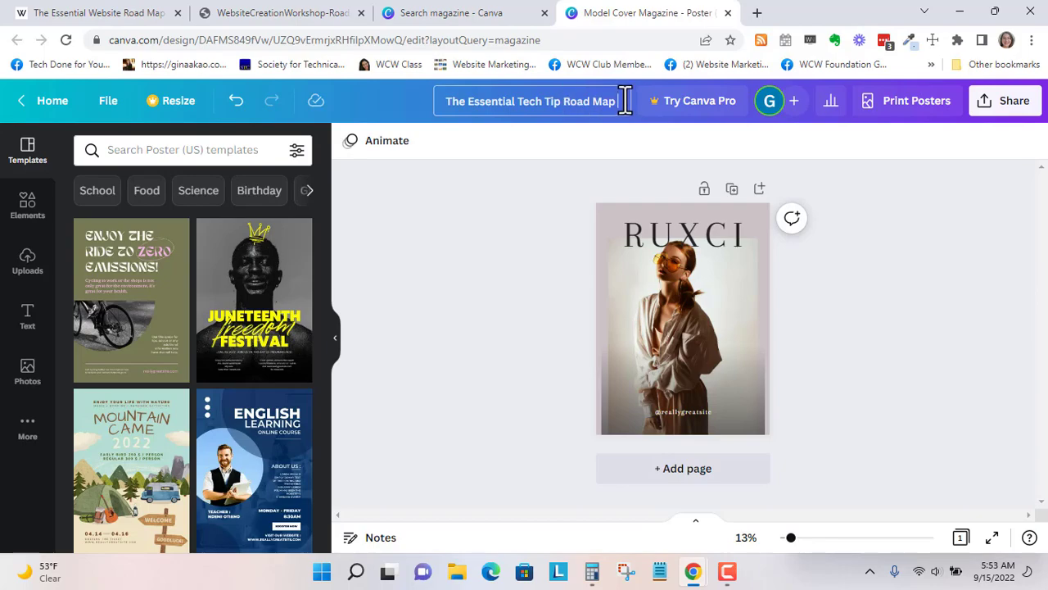
pyautogui.write('for Real Es')
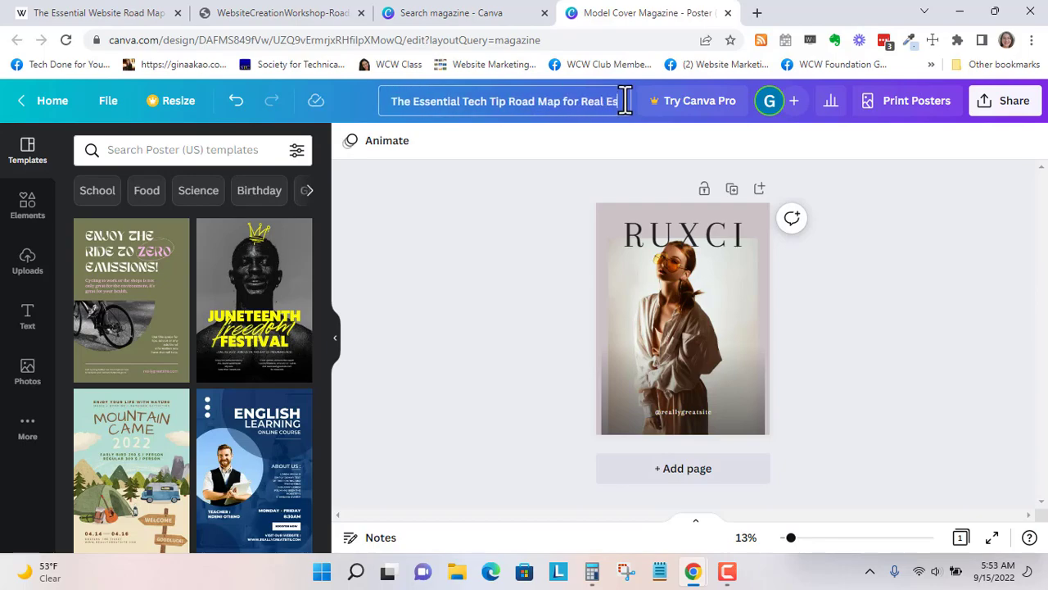
pyautogui.write('tate Investo')
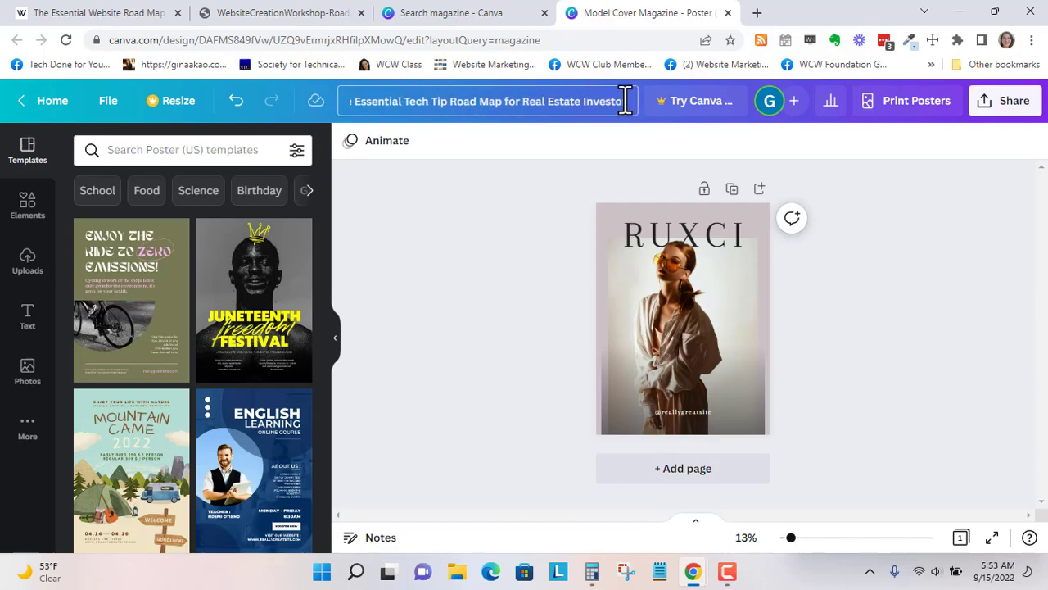
pyautogui.write('rs')
pyautogui.press('Return')
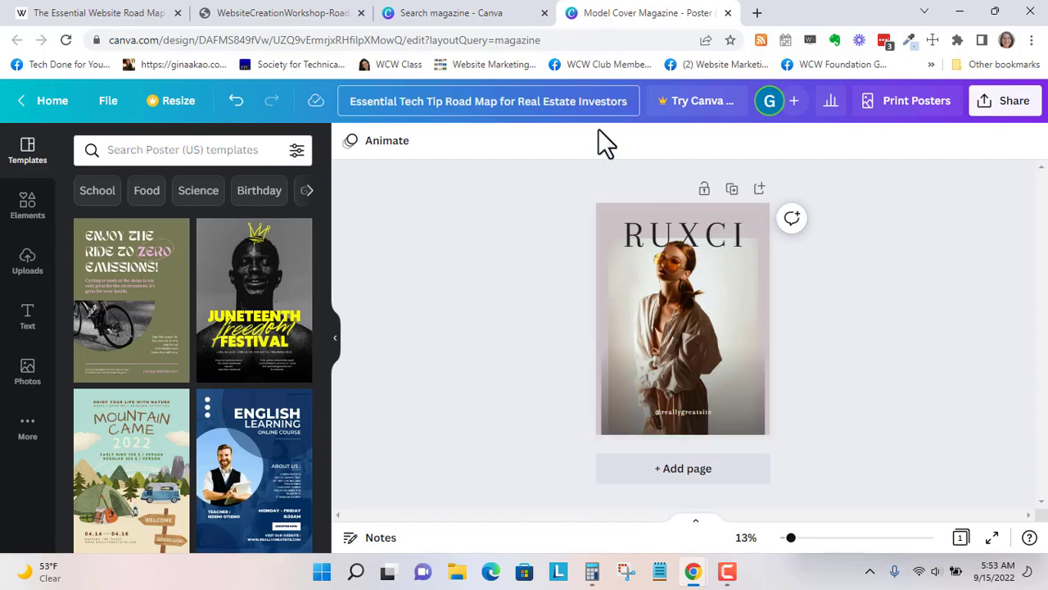
# Step: Replace the RUXCI heading with the pasted Road Map title
pyautogui.click(559, 101)
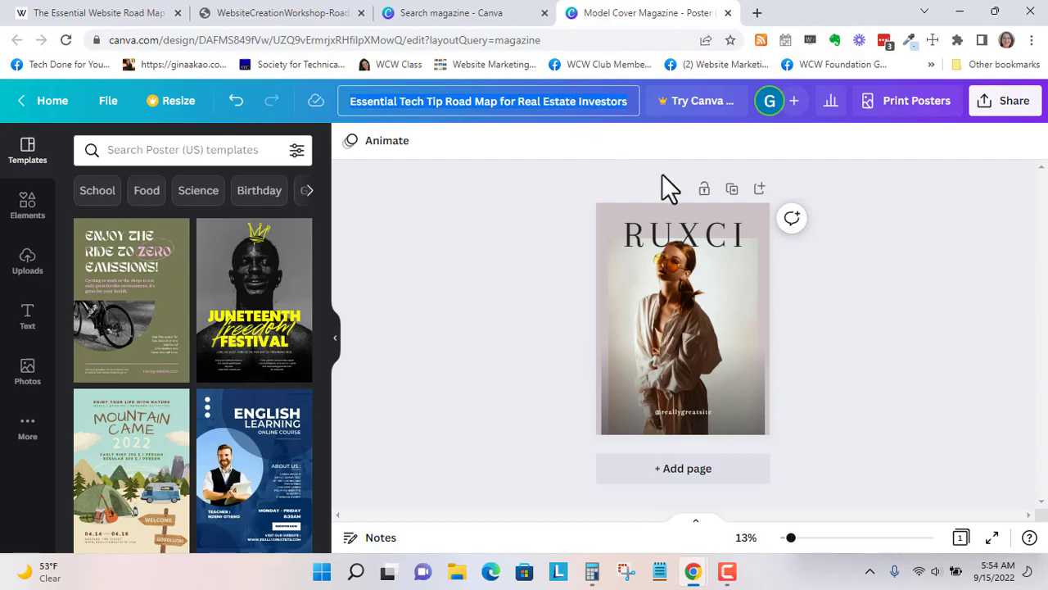
pyautogui.doubleClick(690, 246)
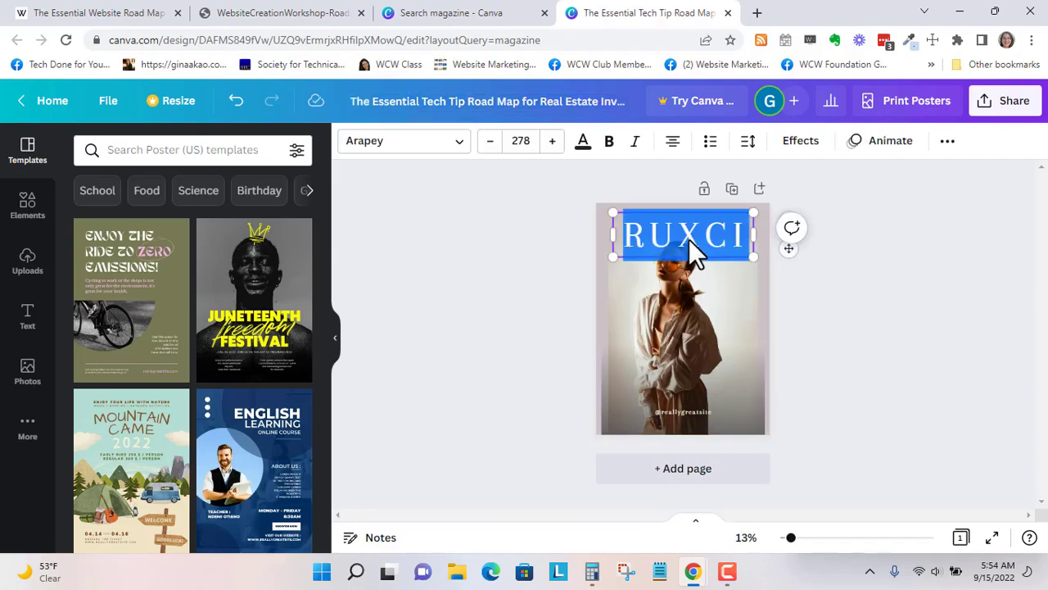
pyautogui.hotkey('ctrl', 'v')
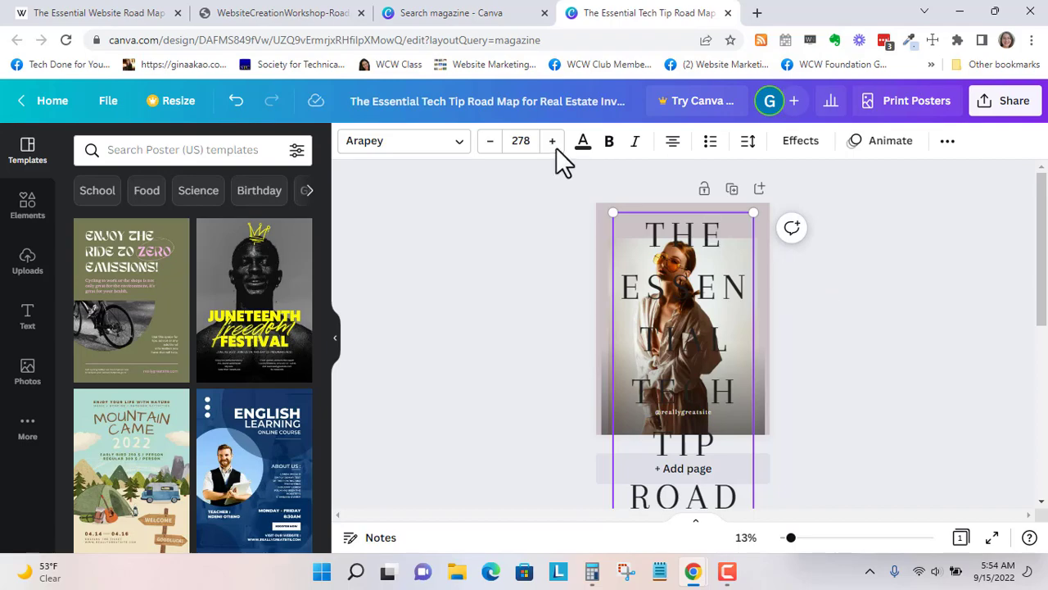
# Step: Shrink the heading font, setting it to 104 from the size list
pyautogui.click(491, 142)
pyautogui.click(492, 143)
pyautogui.click(492, 143)
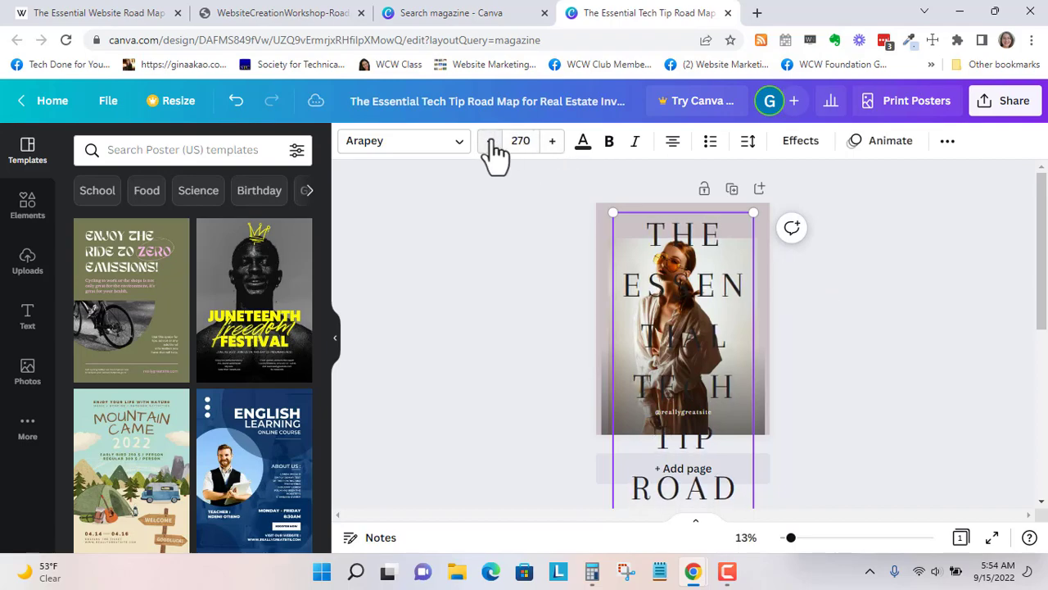
pyautogui.click(492, 142)
pyautogui.click(492, 143)
pyautogui.click(491, 143)
pyautogui.click(491, 142)
pyautogui.click(552, 141)
pyautogui.click(531, 141)
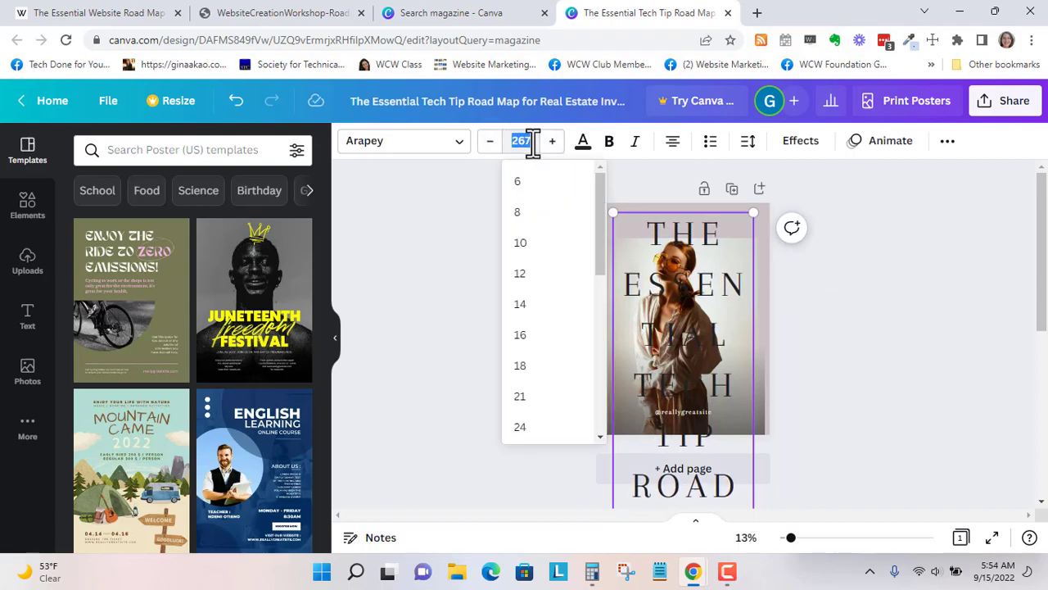
pyautogui.scroll(-5, 565, 369)
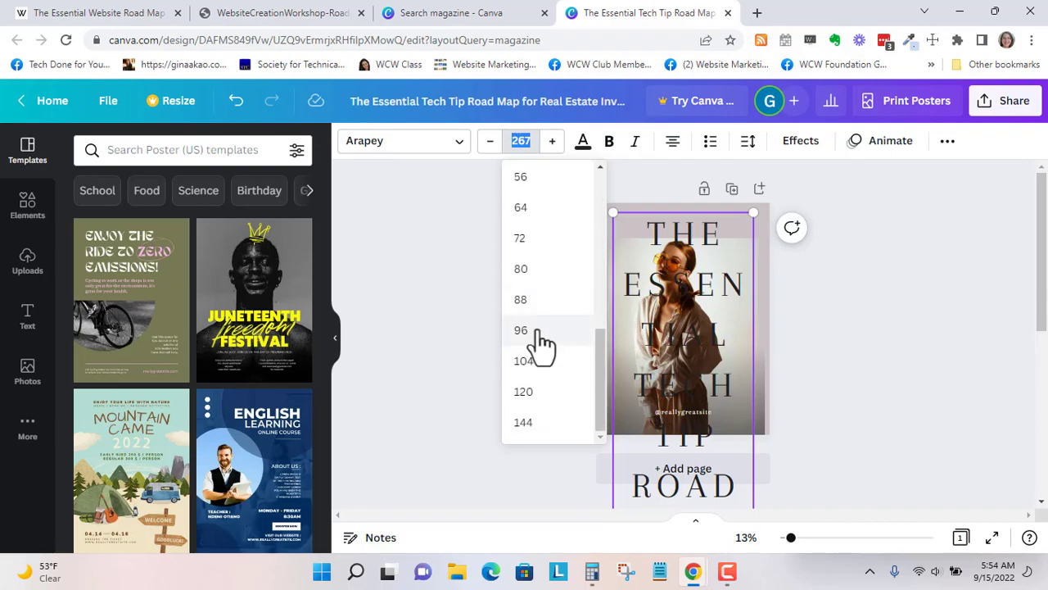
pyautogui.click(543, 365)
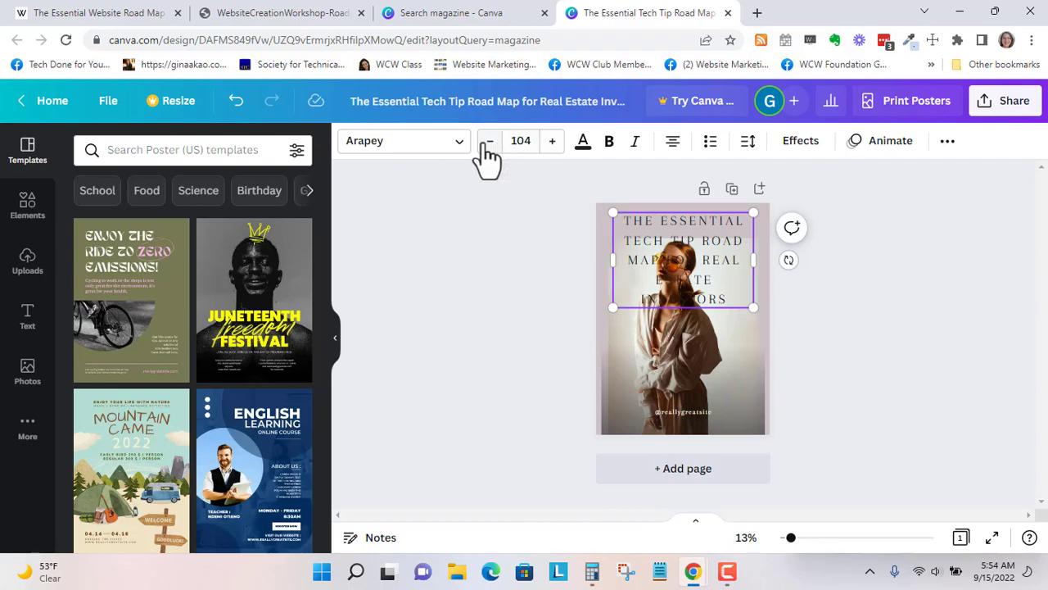
# Step: Step the heading size down through 96, 88, 80 and 64 to 56
pyautogui.click(519, 141)
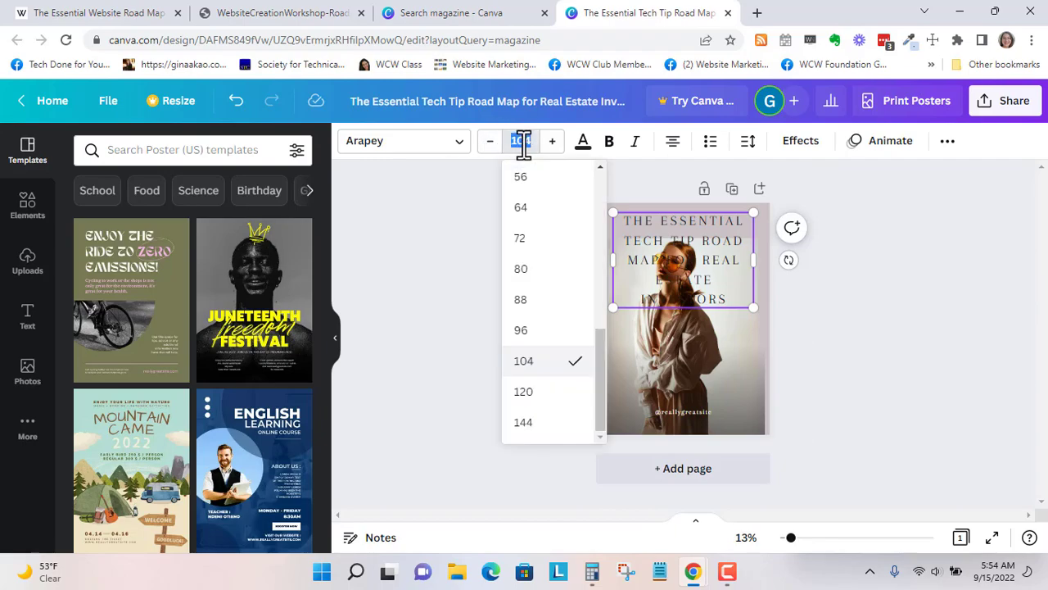
pyautogui.click(532, 331)
pyautogui.click(520, 141)
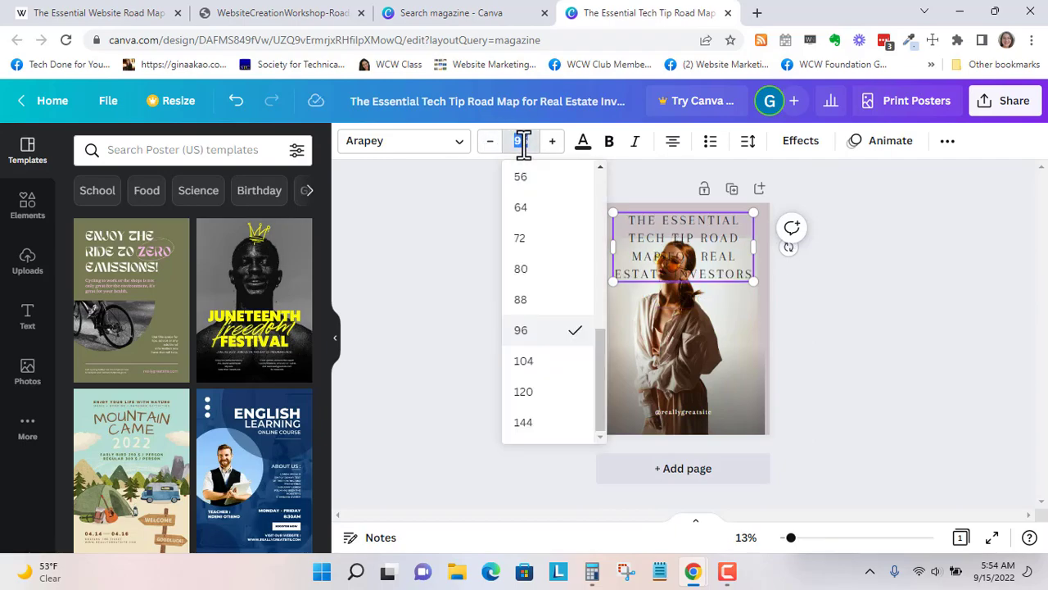
pyautogui.click(530, 303)
pyautogui.click(522, 141)
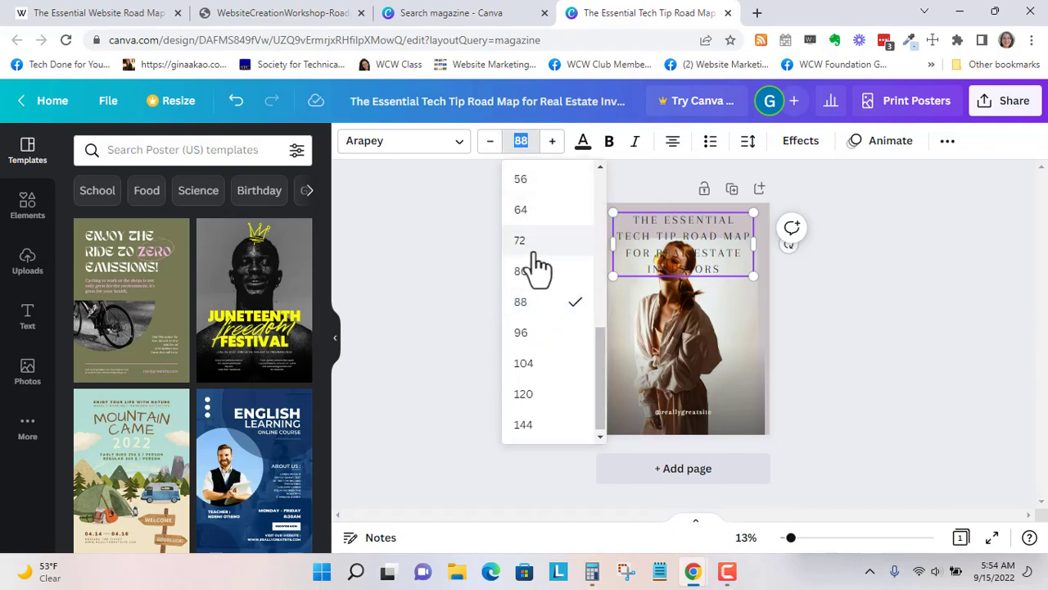
pyautogui.click(531, 271)
pyautogui.click(519, 141)
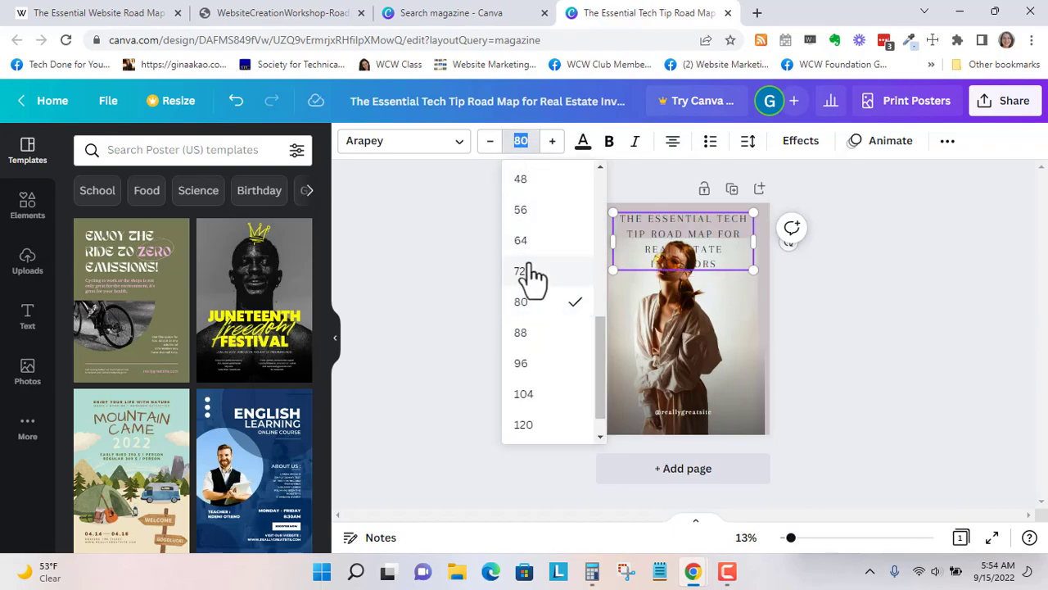
pyautogui.click(524, 246)
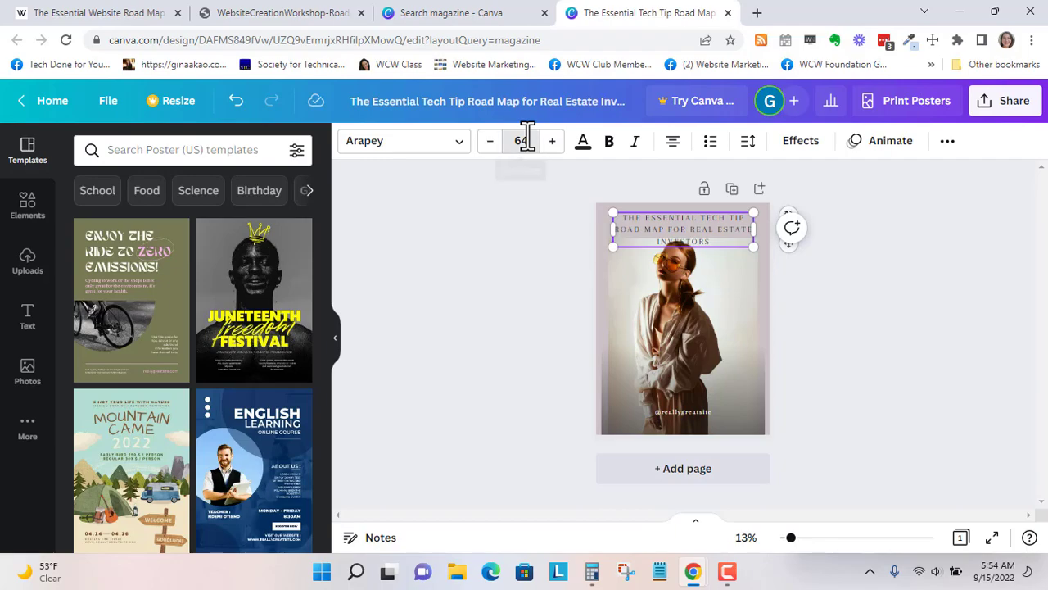
pyautogui.click(524, 140)
pyautogui.click(531, 274)
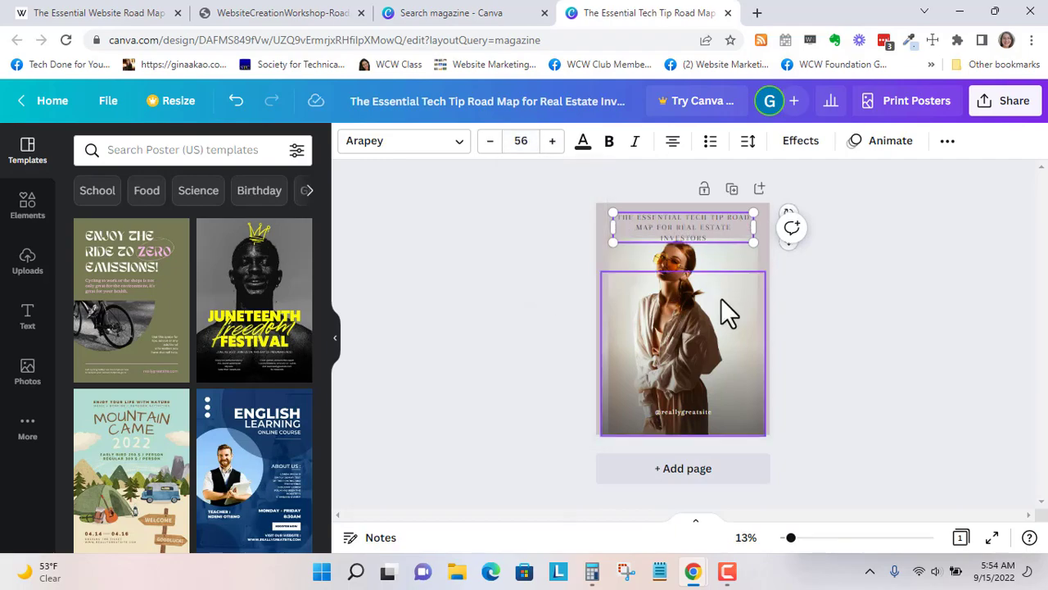
# Step: Set the heading in HK Grotesk Bold and select the cover photo frame
pyautogui.click(751, 247)
pyautogui.click(702, 228)
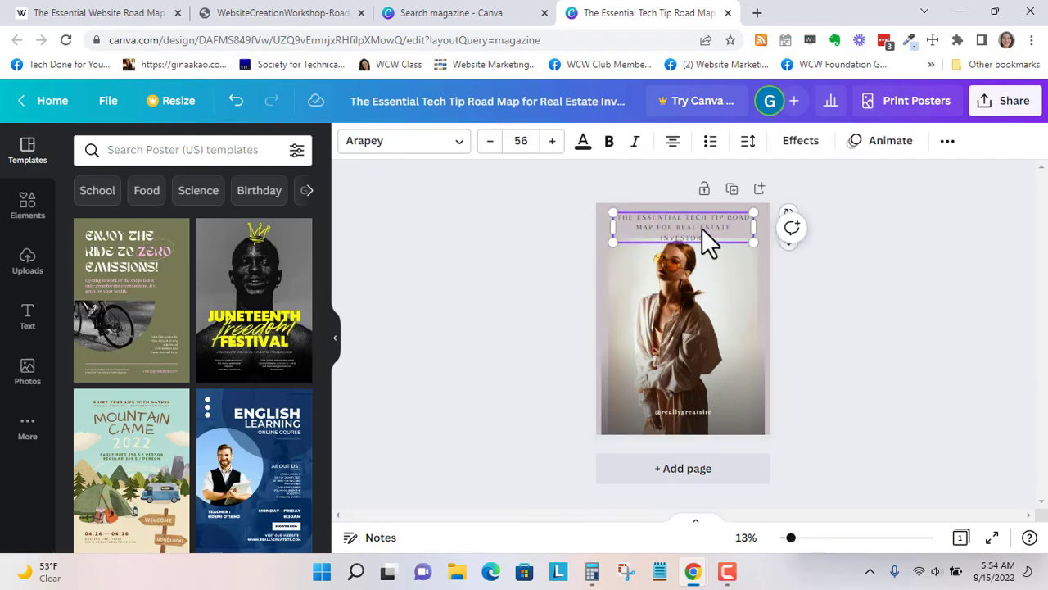
pyautogui.click(438, 147)
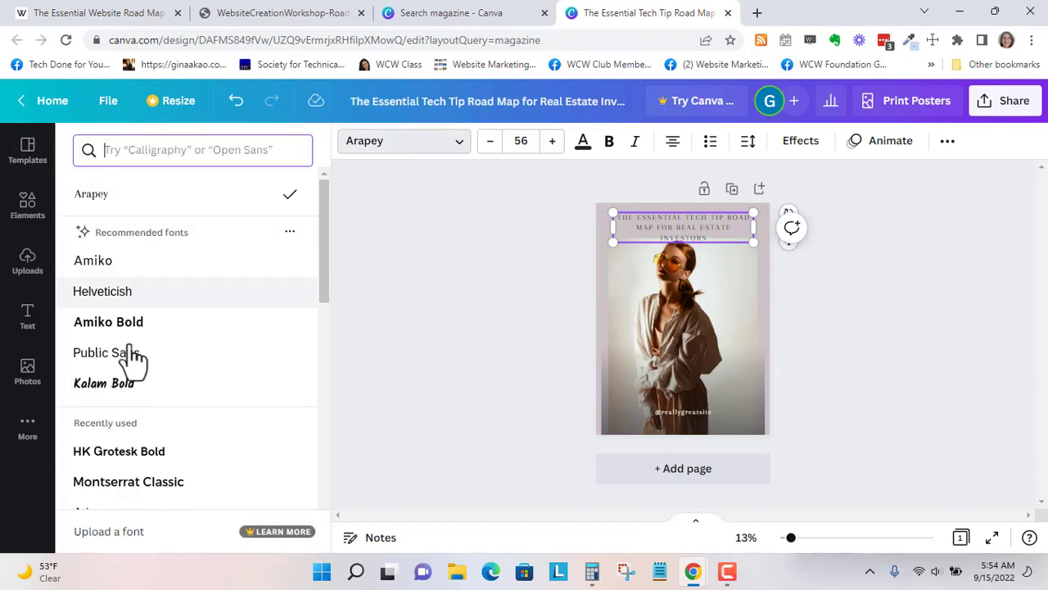
pyautogui.click(138, 465)
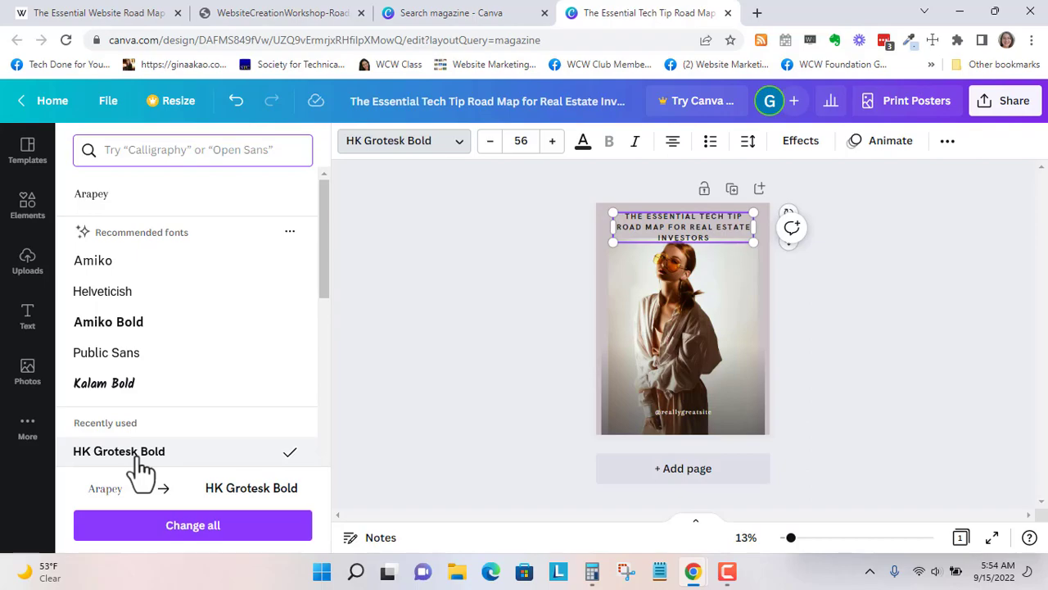
pyautogui.press('Escape')
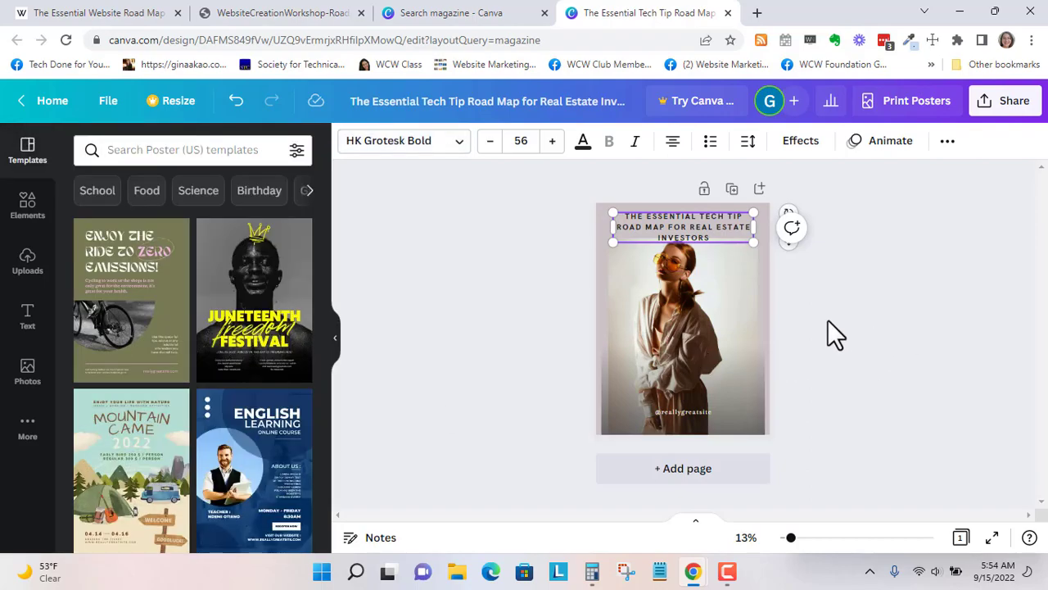
pyautogui.click(701, 307)
pyautogui.click(717, 259)
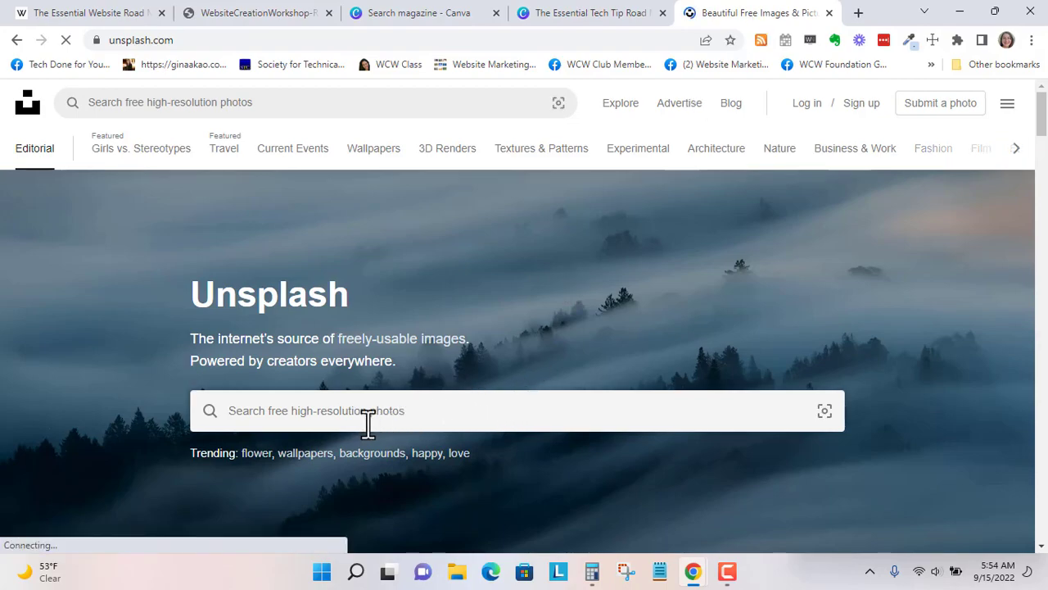
# Step: Search Unsplash for 'real estate investors' photos
pyautogui.click(339, 410)
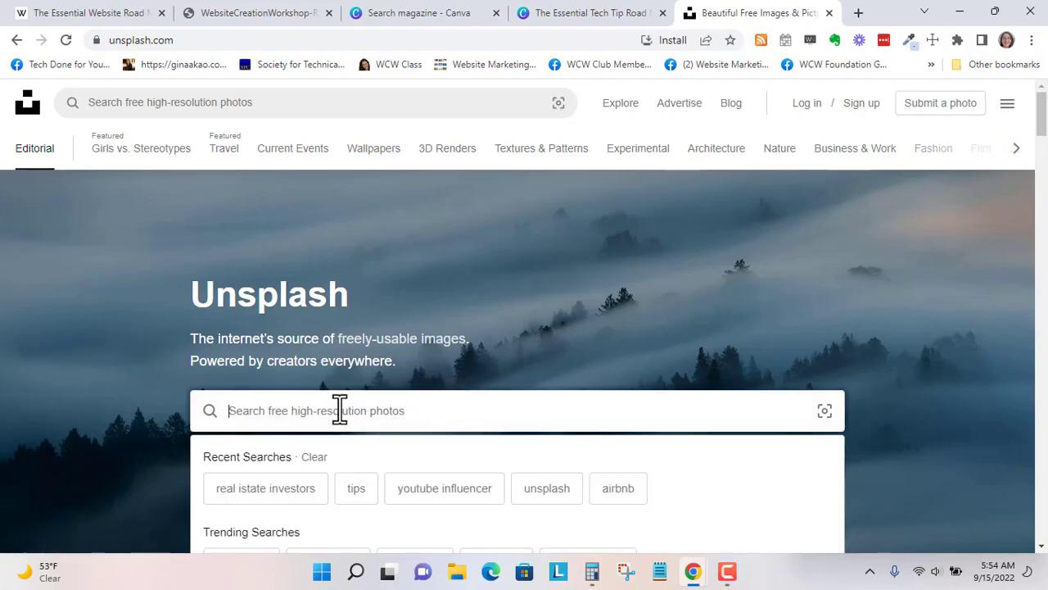
pyautogui.write('real estate investors')
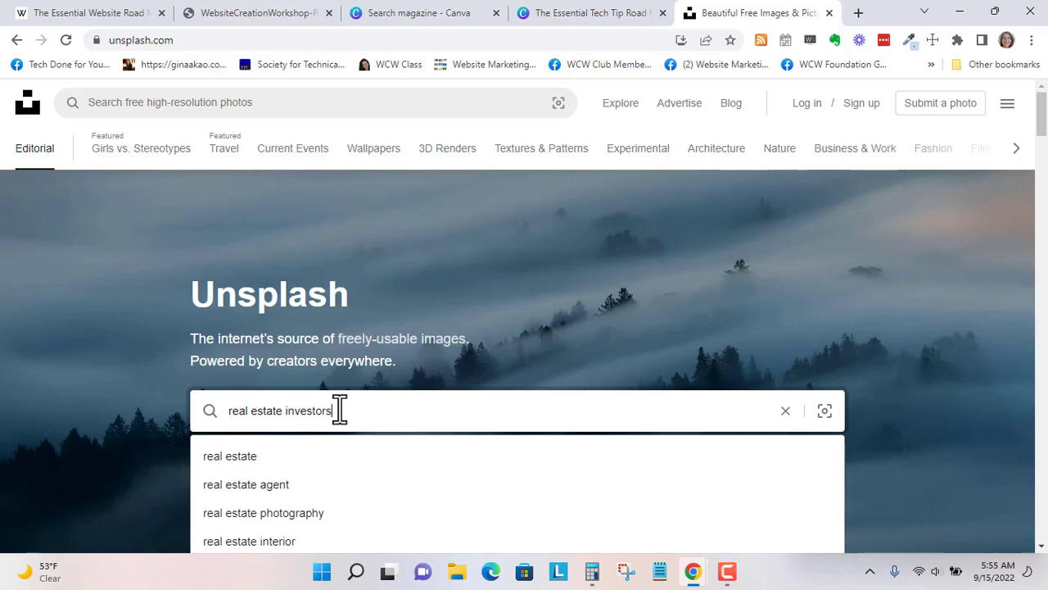
pyautogui.press('Return')
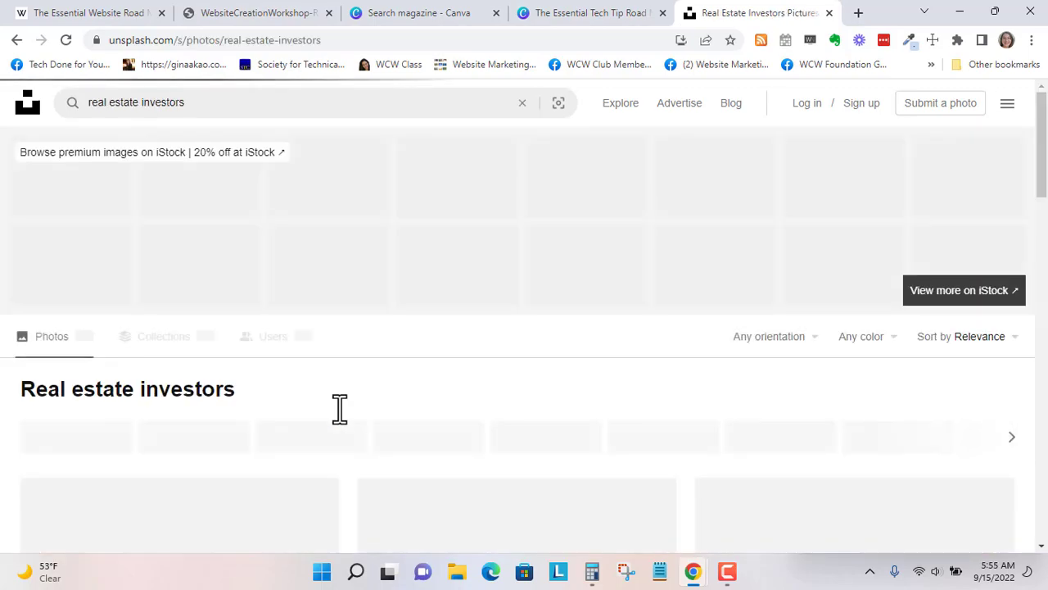
# Step: Scroll the results and download the photo of two businessmen on a sofa
pyautogui.scroll(-4, 351, 428)
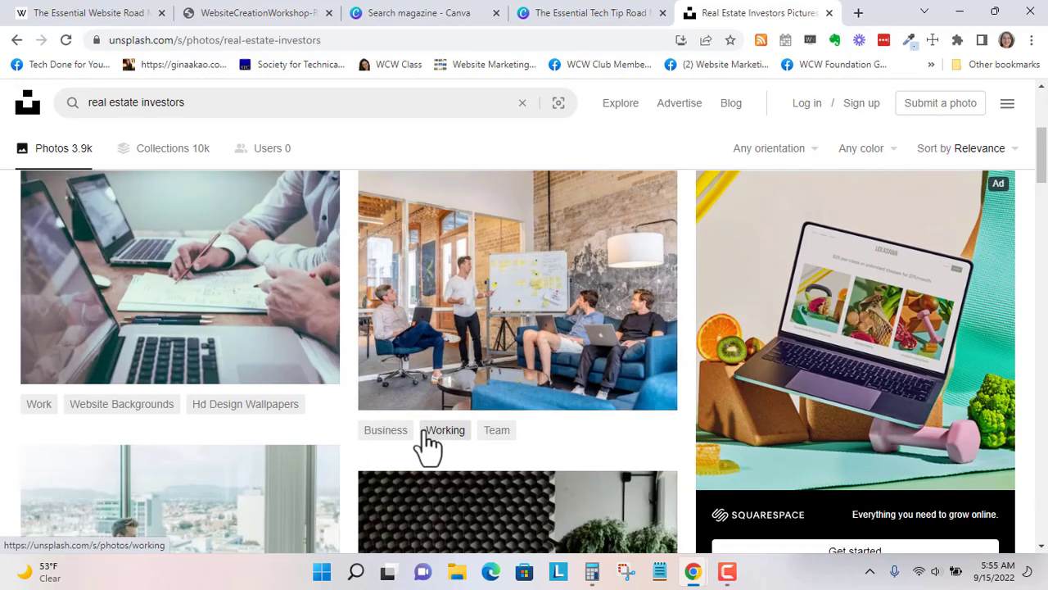
pyautogui.scroll(-5, 427, 442)
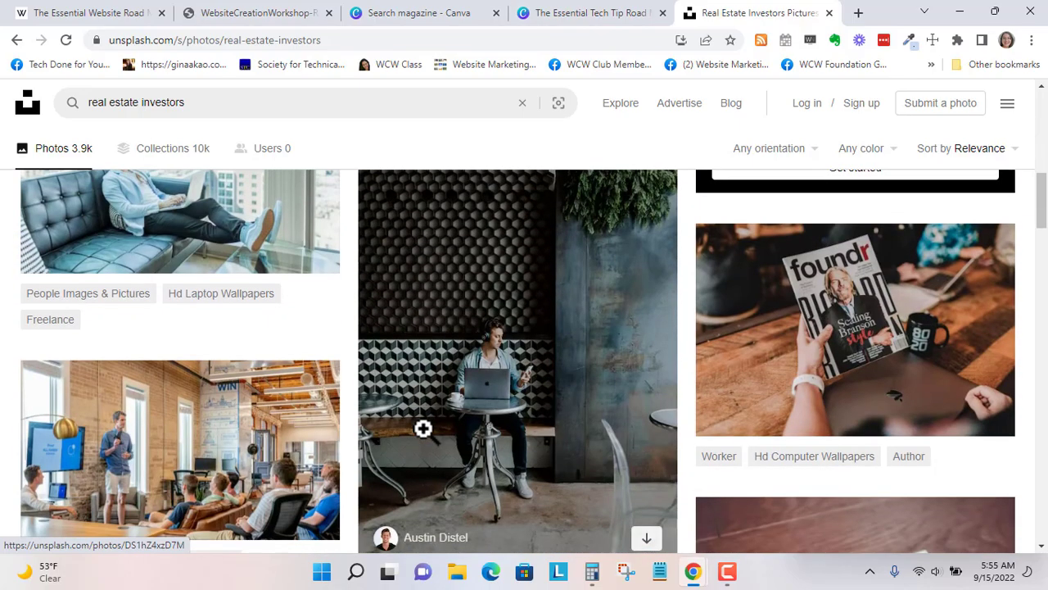
pyautogui.scroll(-2, 422, 428)
pyautogui.scroll(-3, 429, 445)
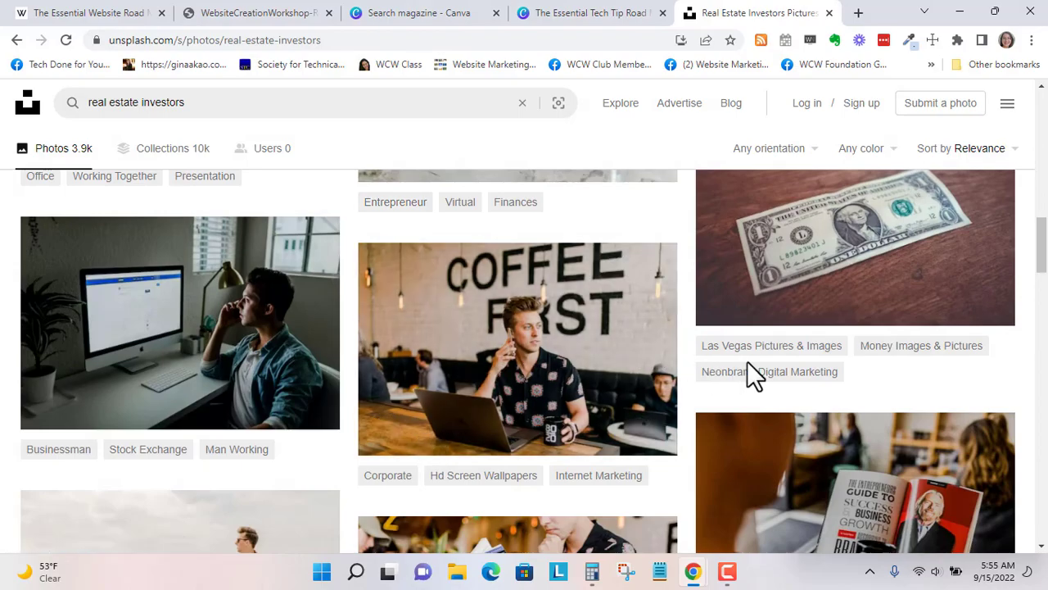
pyautogui.scroll(-2, 754, 374)
pyautogui.scroll(-5, 747, 362)
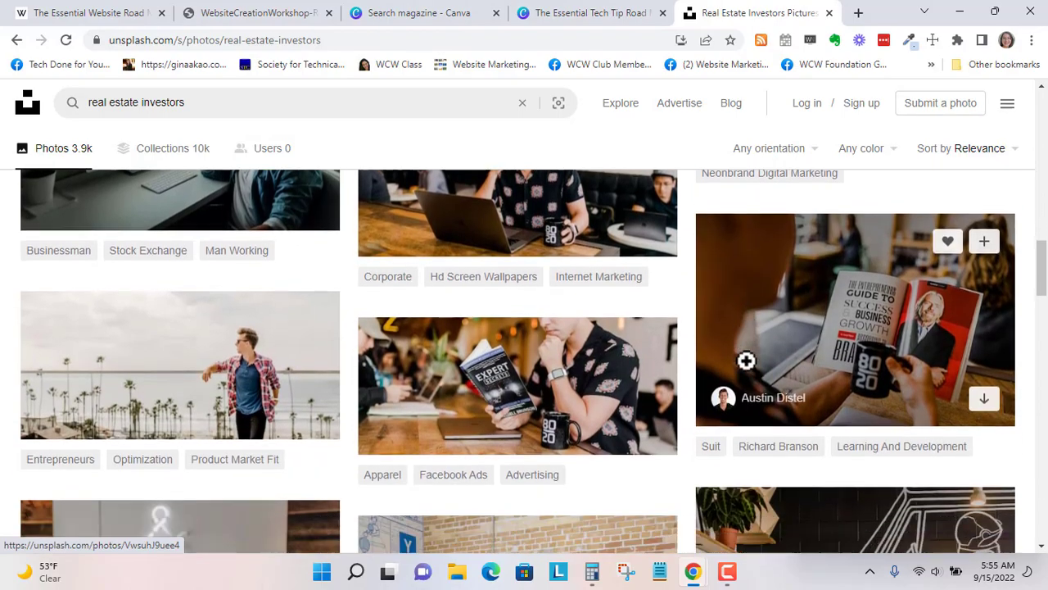
pyautogui.scroll(-4, 746, 361)
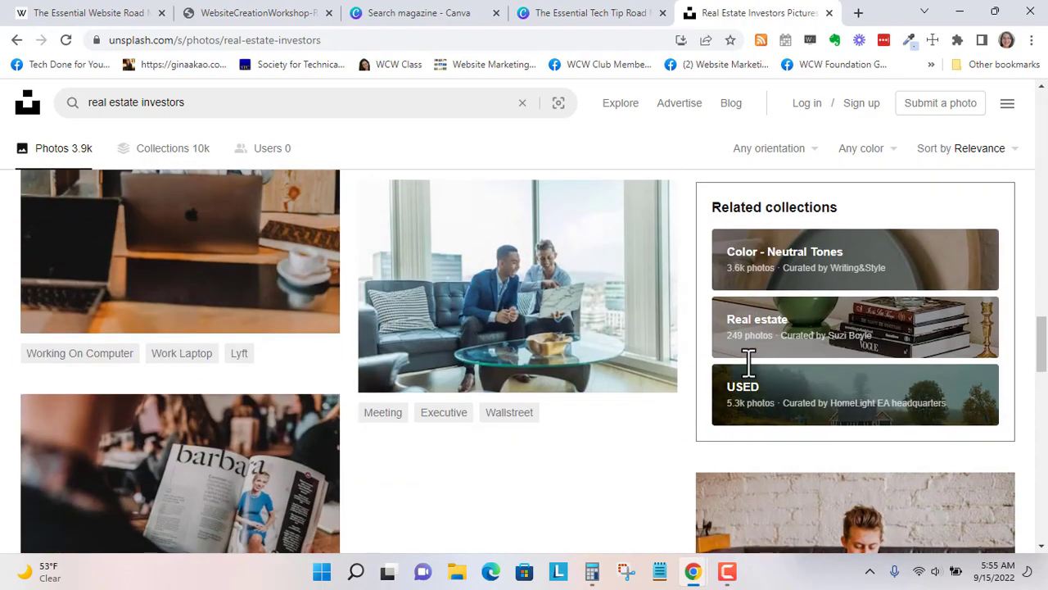
pyautogui.scroll(-1, 748, 361)
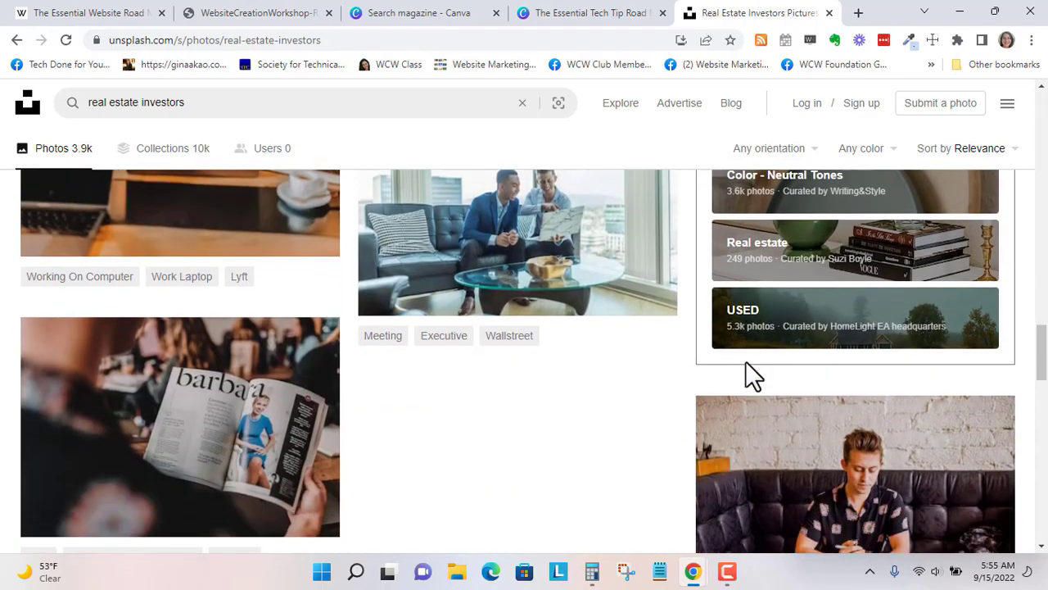
pyautogui.scroll(1, 745, 361)
pyautogui.scroll(-2, 745, 361)
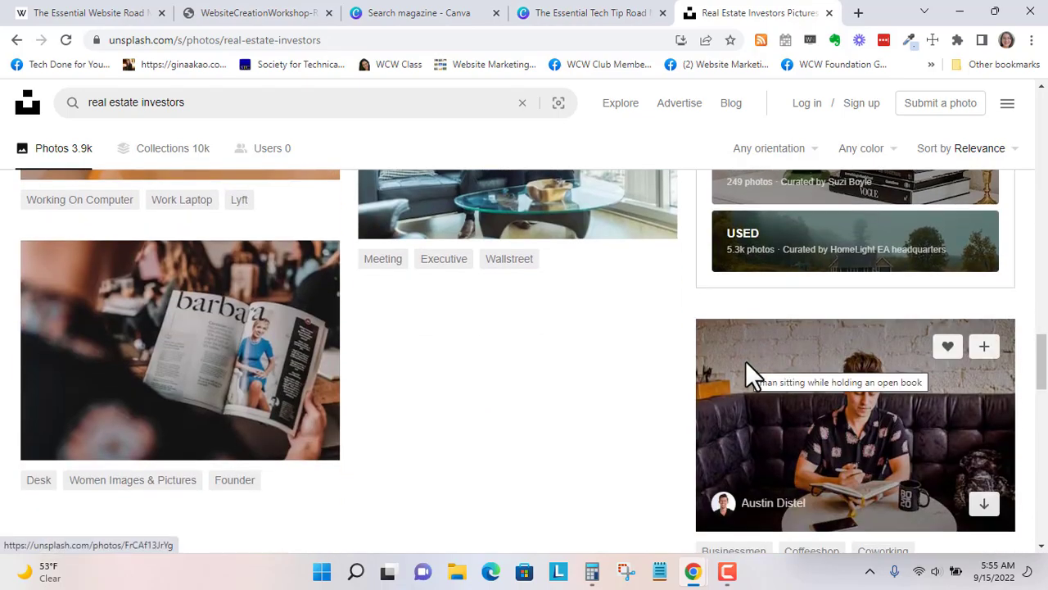
pyautogui.scroll(3, 746, 361)
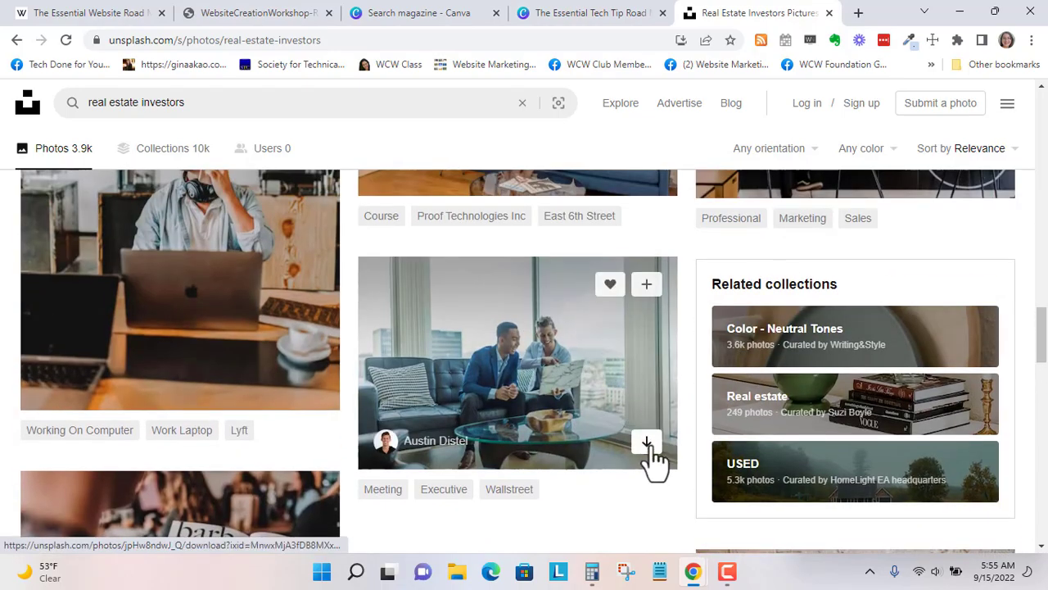
pyautogui.click(647, 443)
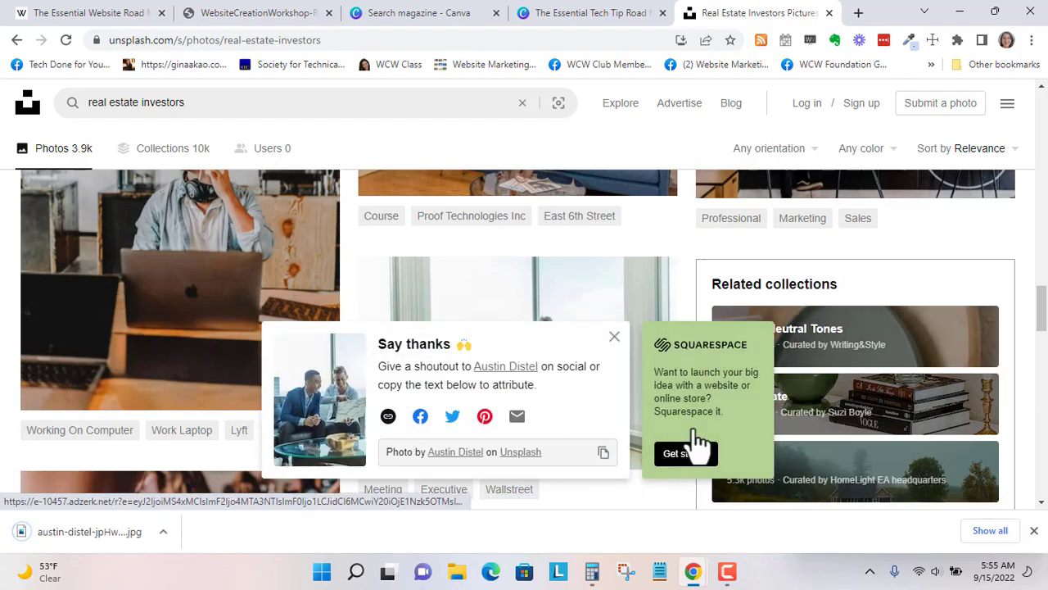
# Step: Rename the downloaded JPG to end in 'realestateinvestors', then return to the Canva design
pyautogui.click(164, 532)
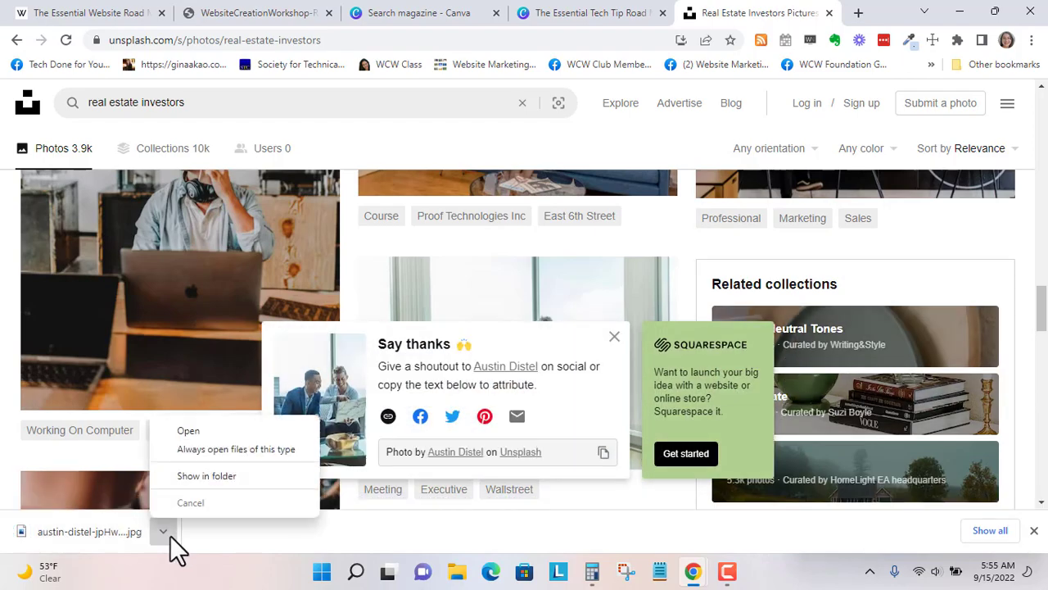
pyautogui.click(213, 478)
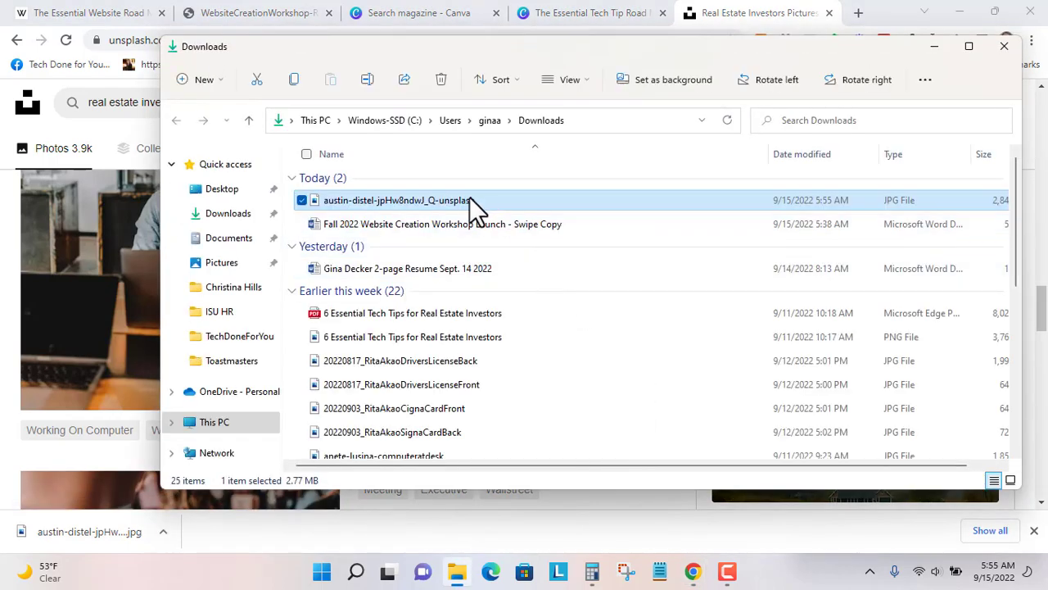
pyautogui.click(484, 204)
pyautogui.moveTo(494, 200); pyautogui.dragTo(383, 200)
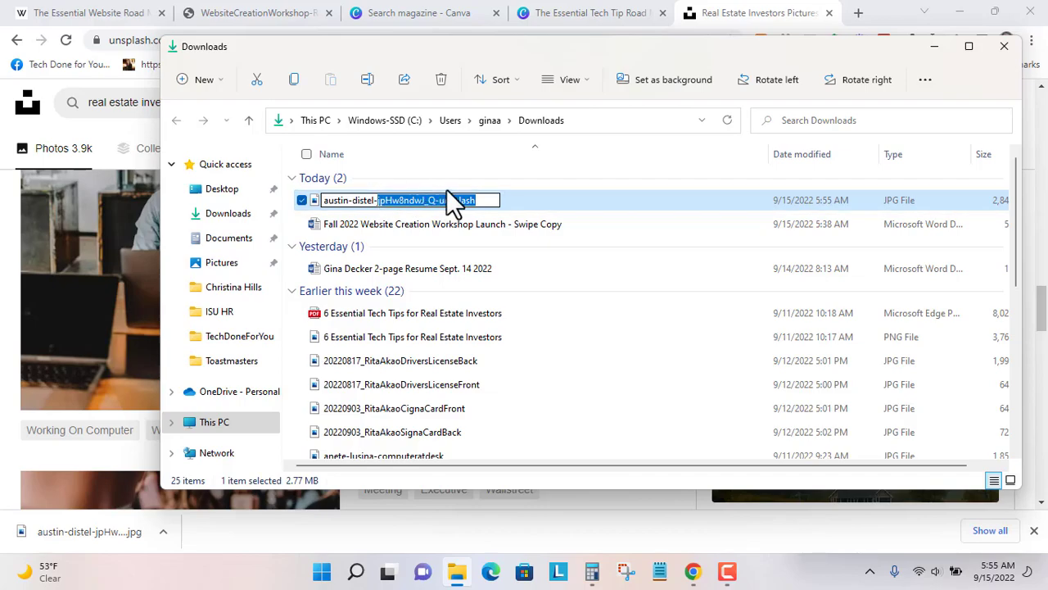
pyautogui.write('realest')
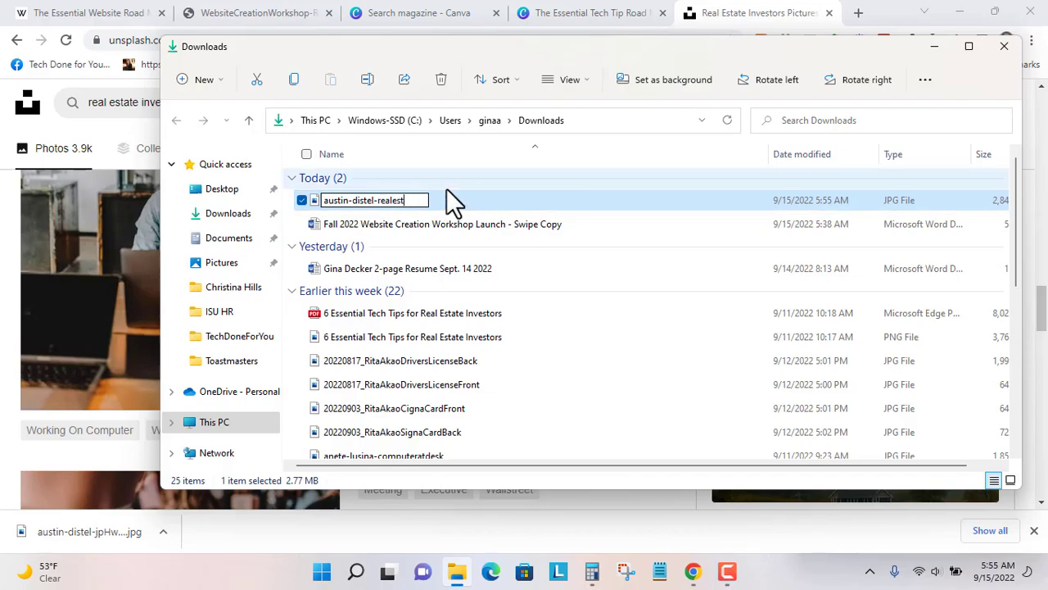
pyautogui.write('ateinvestors')
pyautogui.press('Return')
pyautogui.click(1004, 46)
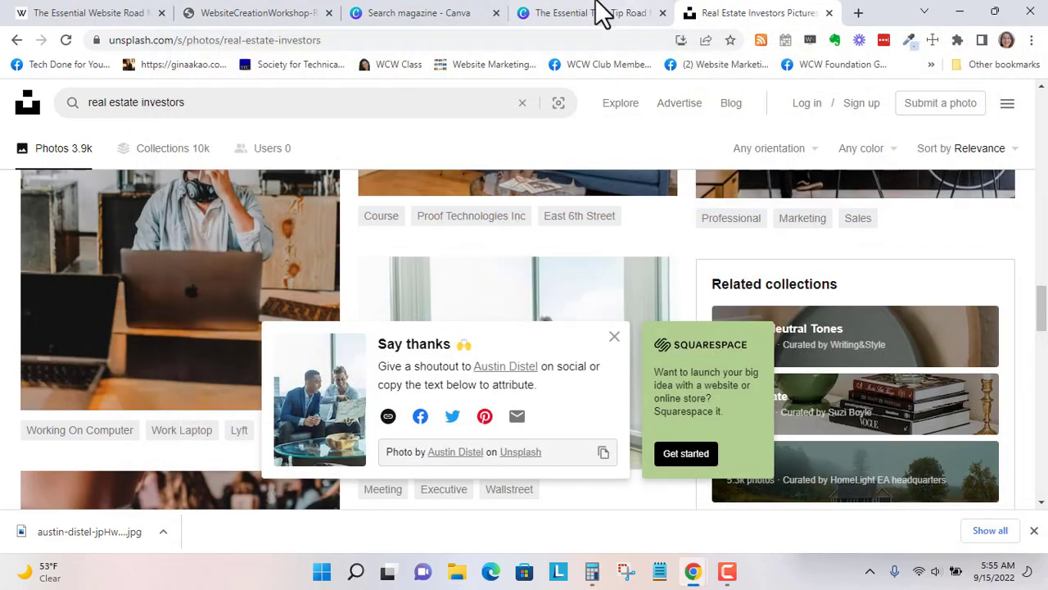
pyautogui.click(585, 15)
# Step: Delete the woman's photo from the cover frame, leaving the empty sky-and-hills placeholder
pyautogui.moveTo(691, 265); pyautogui.dragTo(703, 240)
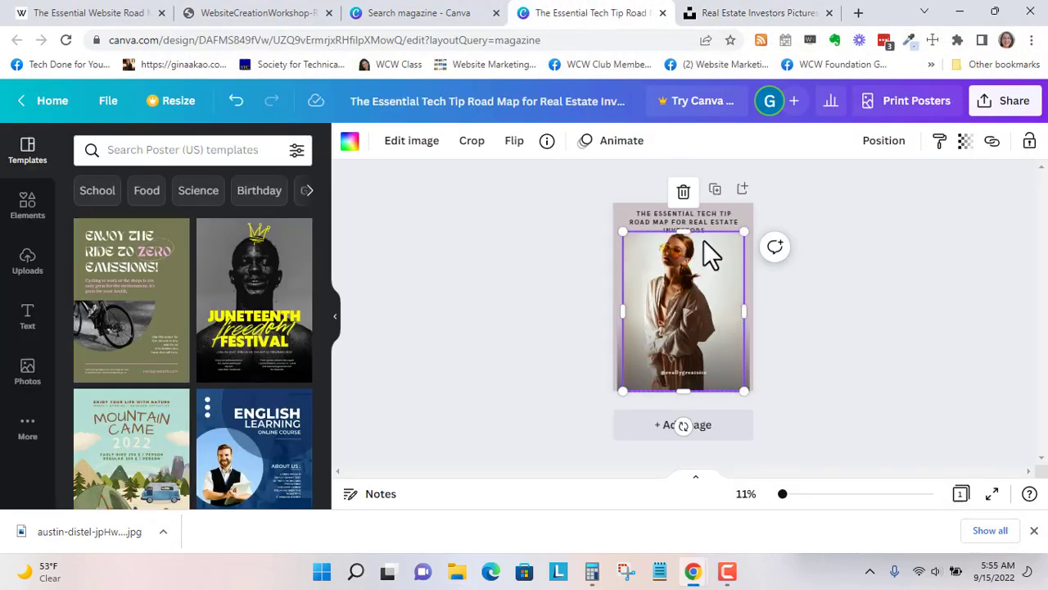
pyautogui.click(684, 191)
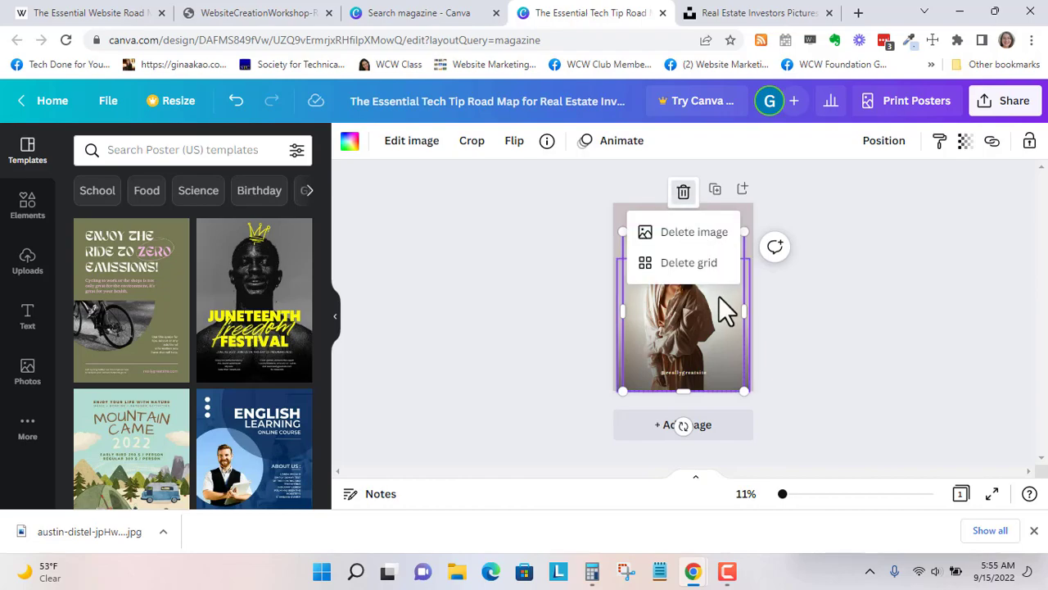
pyautogui.click(710, 233)
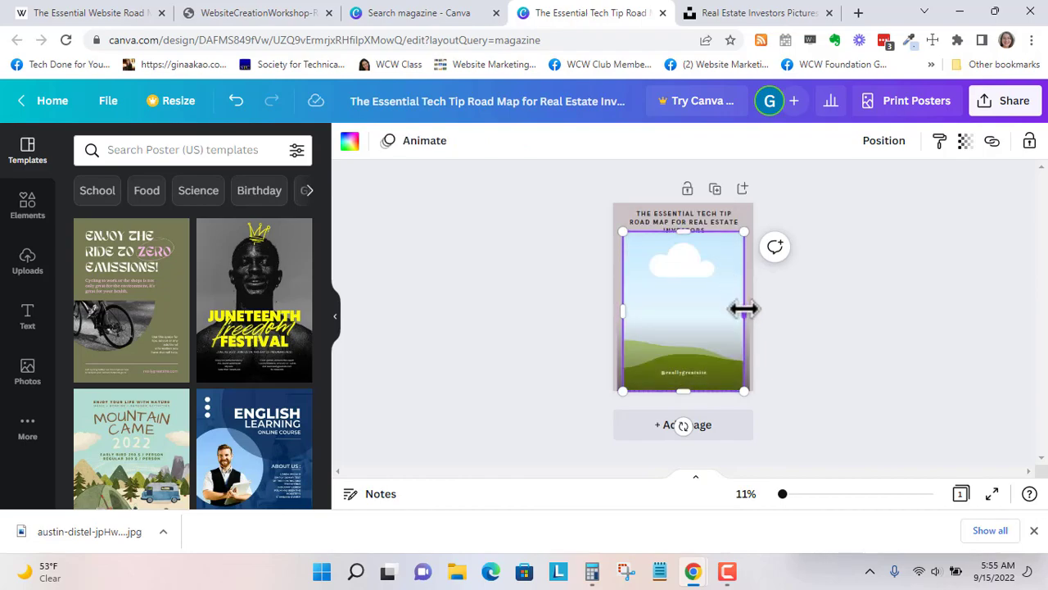
pyautogui.moveTo(674, 262); pyautogui.dragTo(686, 282)
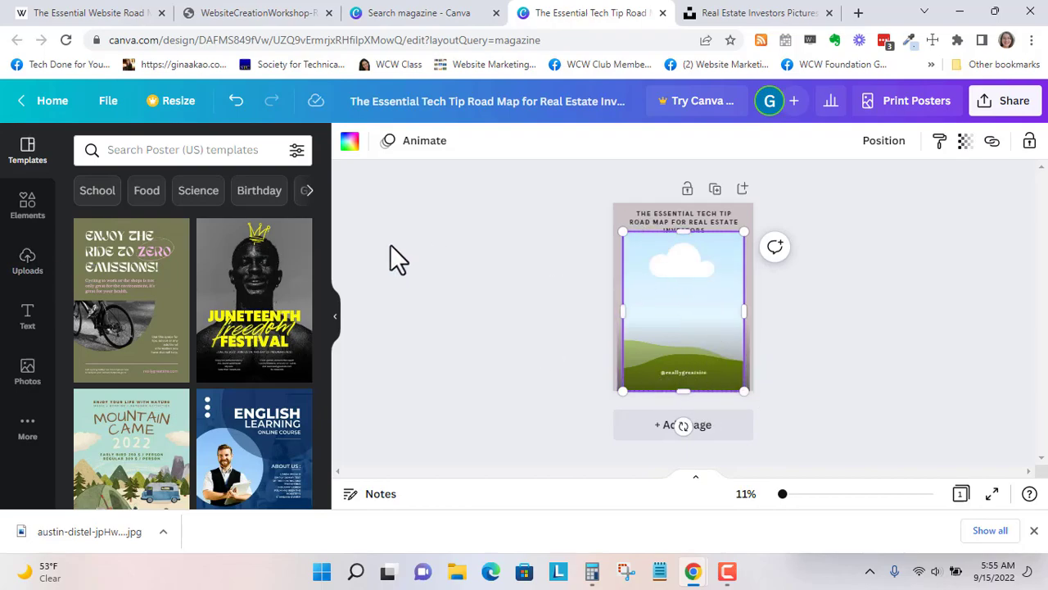
# Step: Upload the austin-distel-realestateinvestors photo to Canva's Uploads
pyautogui.click(31, 264)
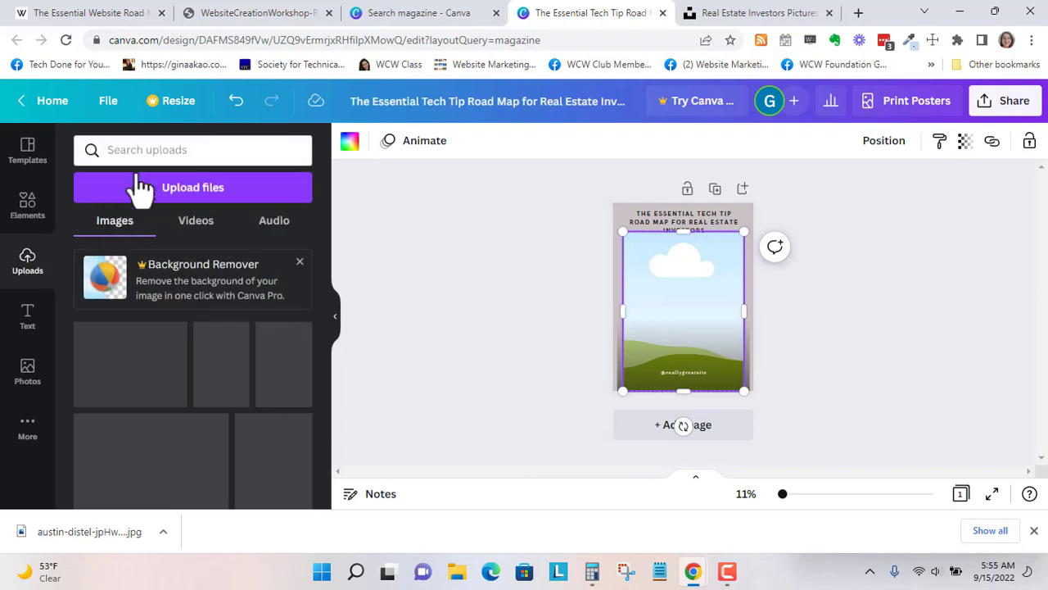
pyautogui.click(223, 190)
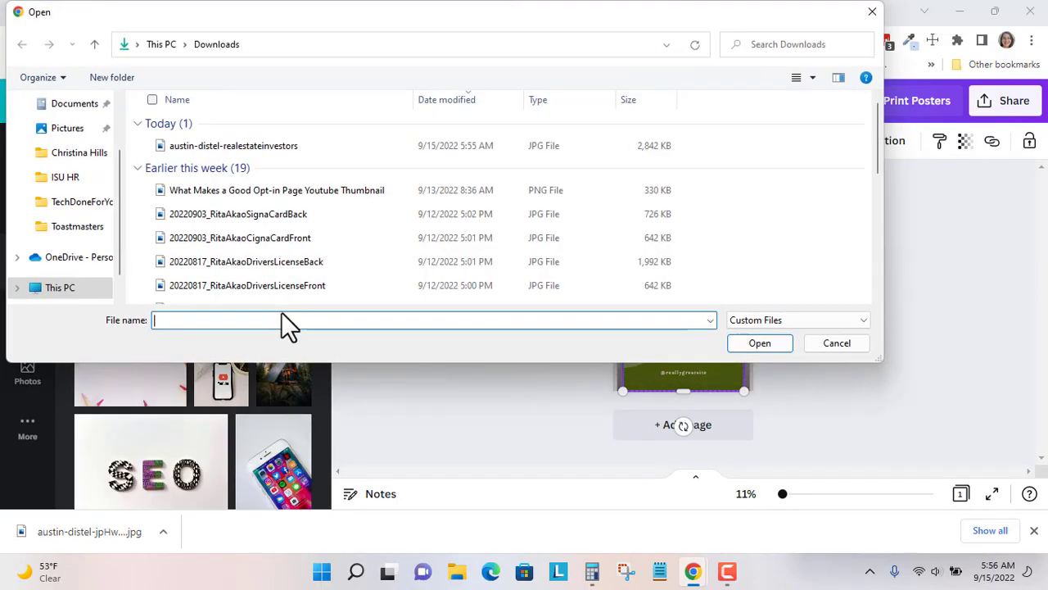
pyautogui.click(243, 147)
pyautogui.click(758, 343)
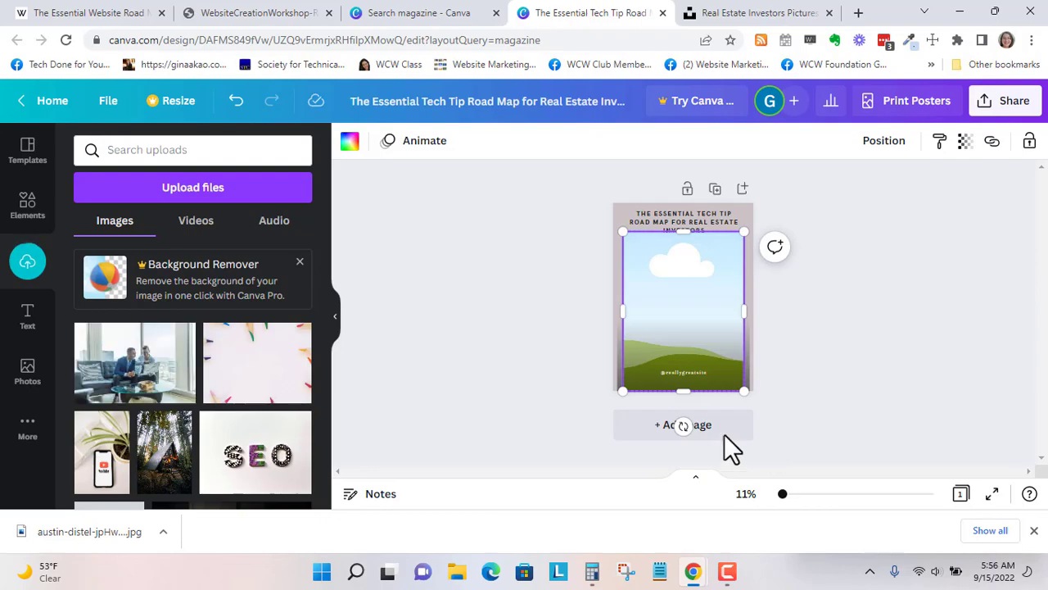
# Step: Place the uploaded businessmen office photo into the cover's image frame
pyautogui.moveTo(159, 369); pyautogui.dragTo(695, 287)
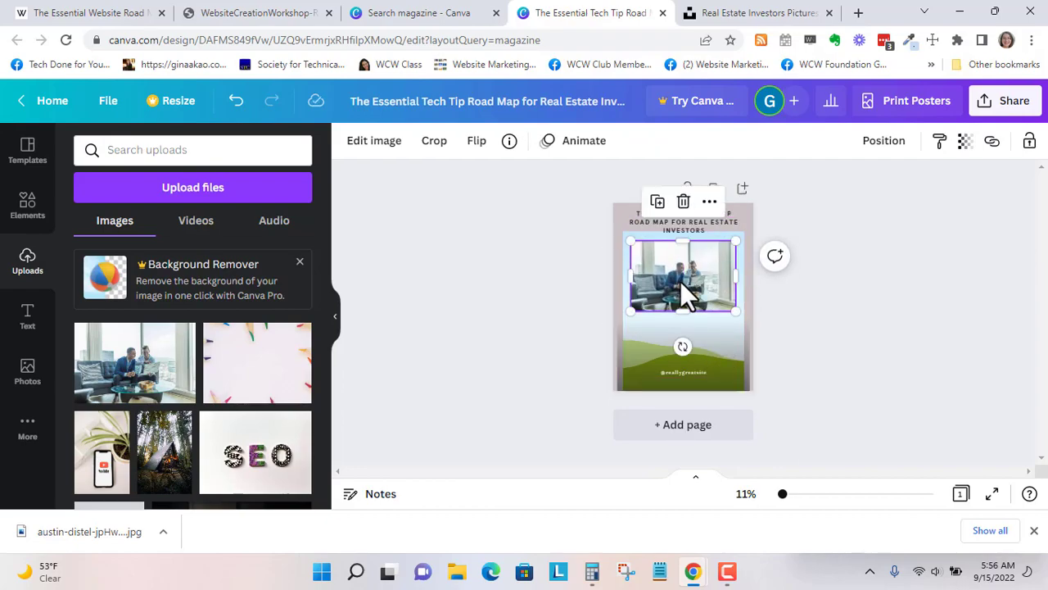
pyautogui.click(724, 351)
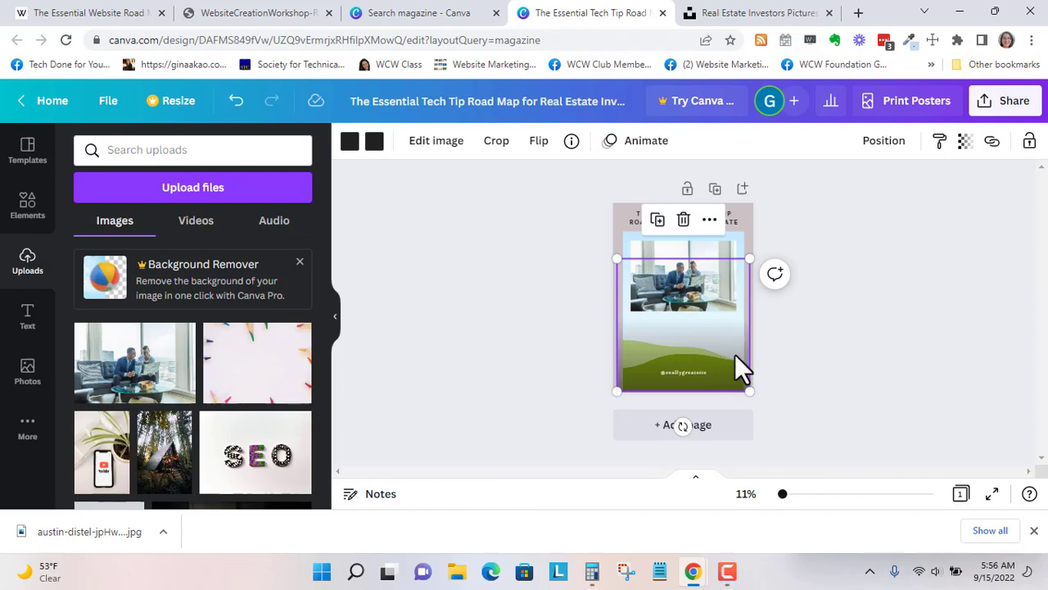
pyautogui.doubleClick(735, 354)
pyautogui.click(797, 323)
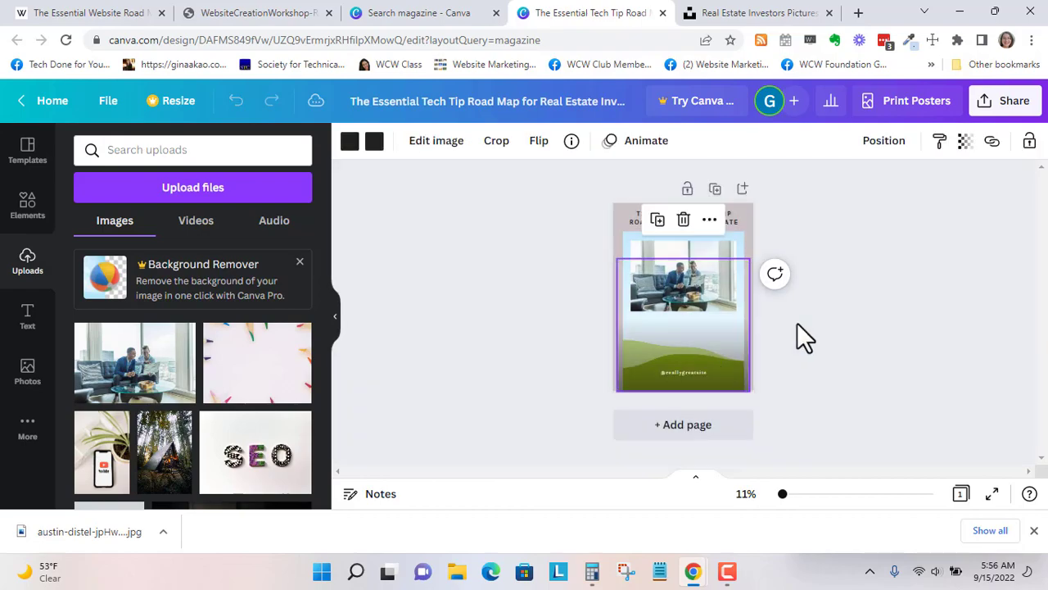
pyautogui.click(710, 246)
pyautogui.moveTo(710, 246); pyautogui.dragTo(676, 250)
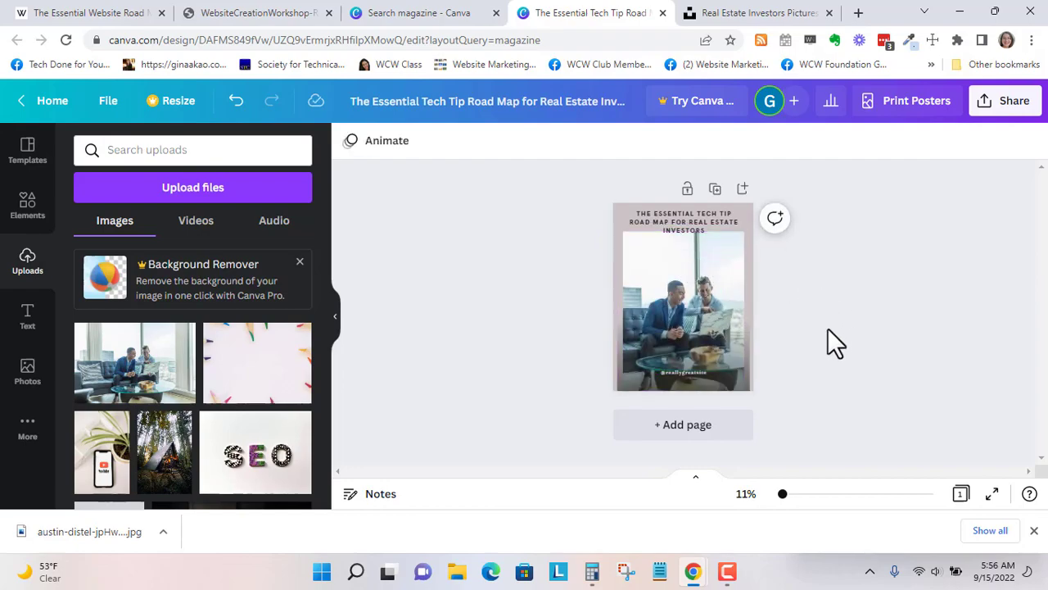
pyautogui.click(689, 371)
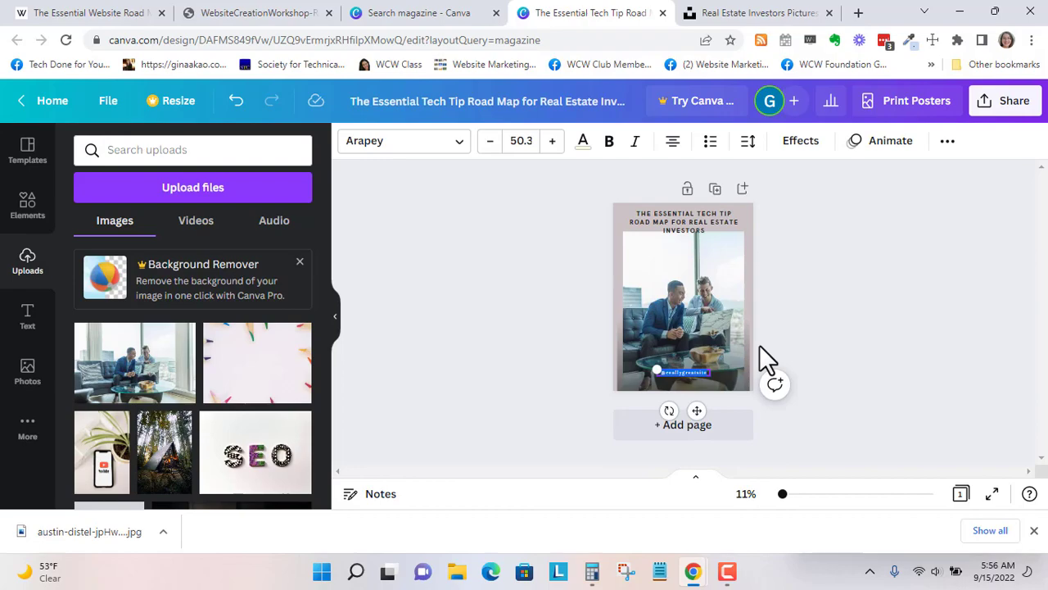
pyautogui.write('www.techdoneforyou.com')
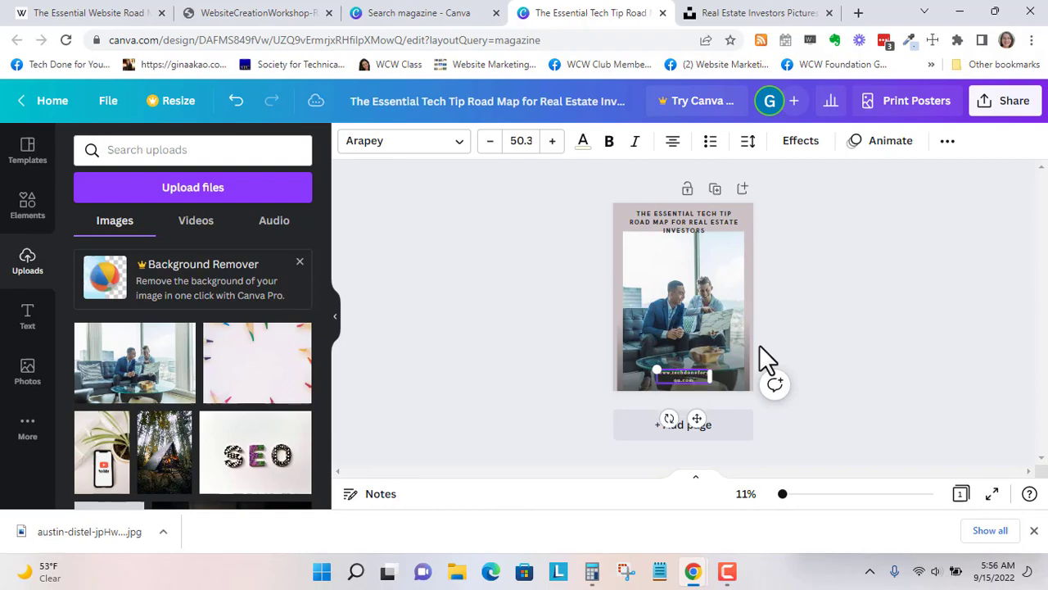
pyautogui.click(553, 142)
pyautogui.click(553, 143)
pyautogui.click(553, 143)
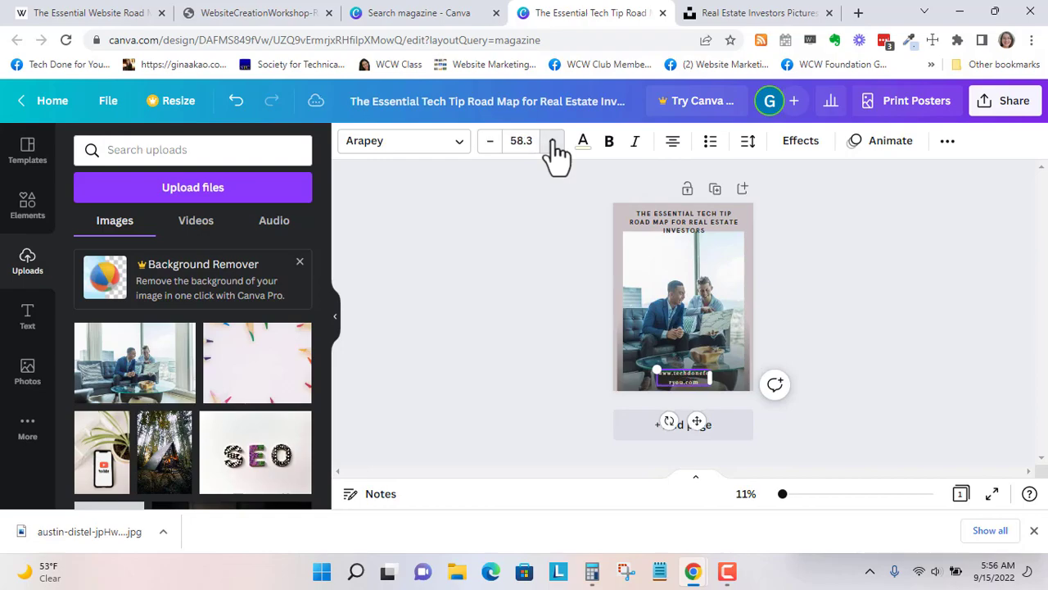
pyautogui.click(553, 143)
# Step: Widen the address text box to one line and position it along the cover's bottom
pyautogui.moveTo(662, 376); pyautogui.dragTo(636, 375)
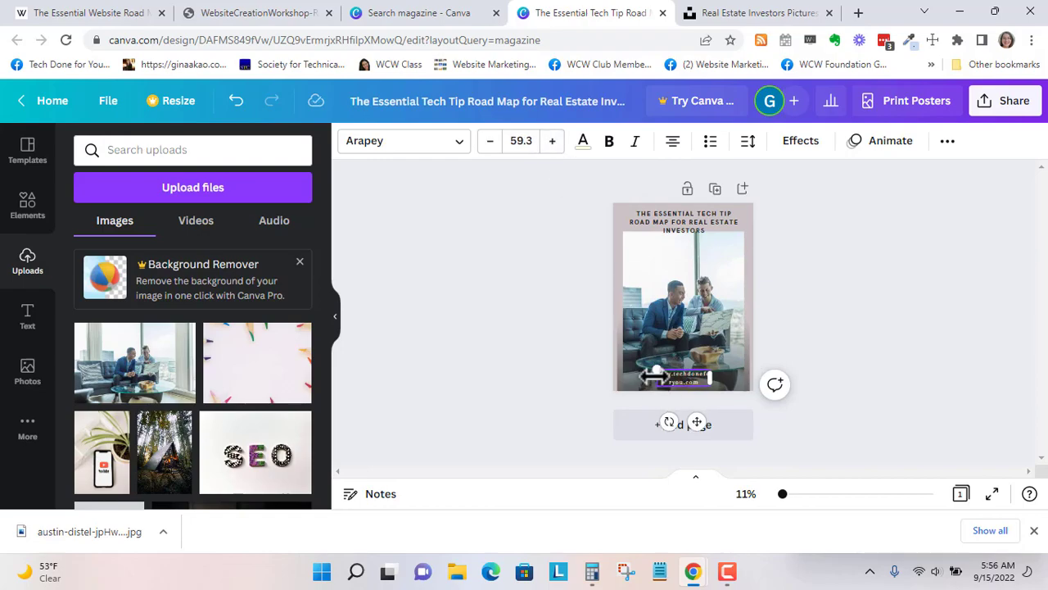
pyautogui.moveTo(710, 376); pyautogui.dragTo(744, 379)
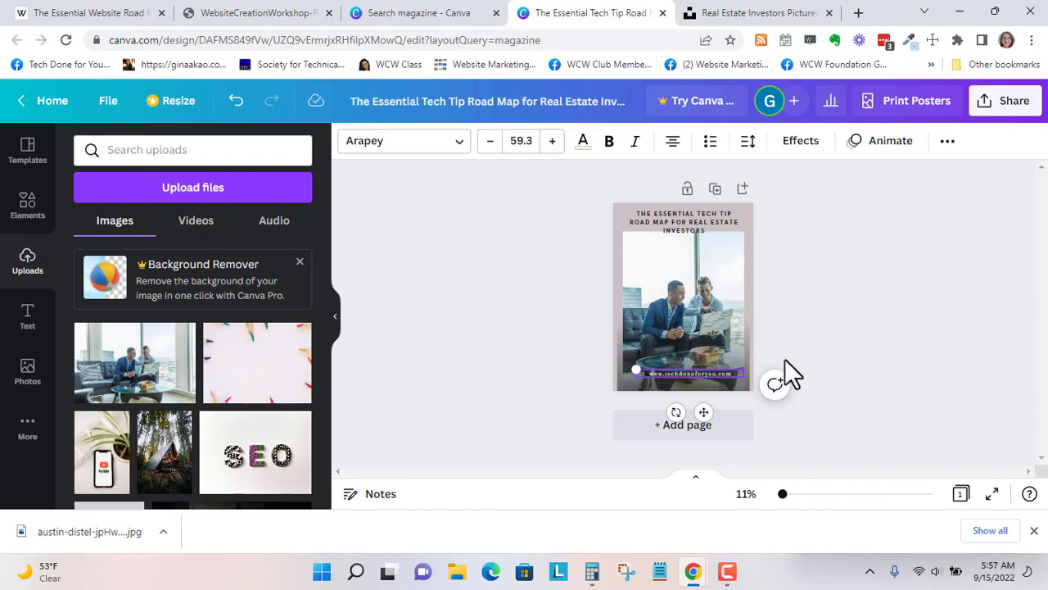
pyautogui.click(850, 311)
pyautogui.click(701, 370)
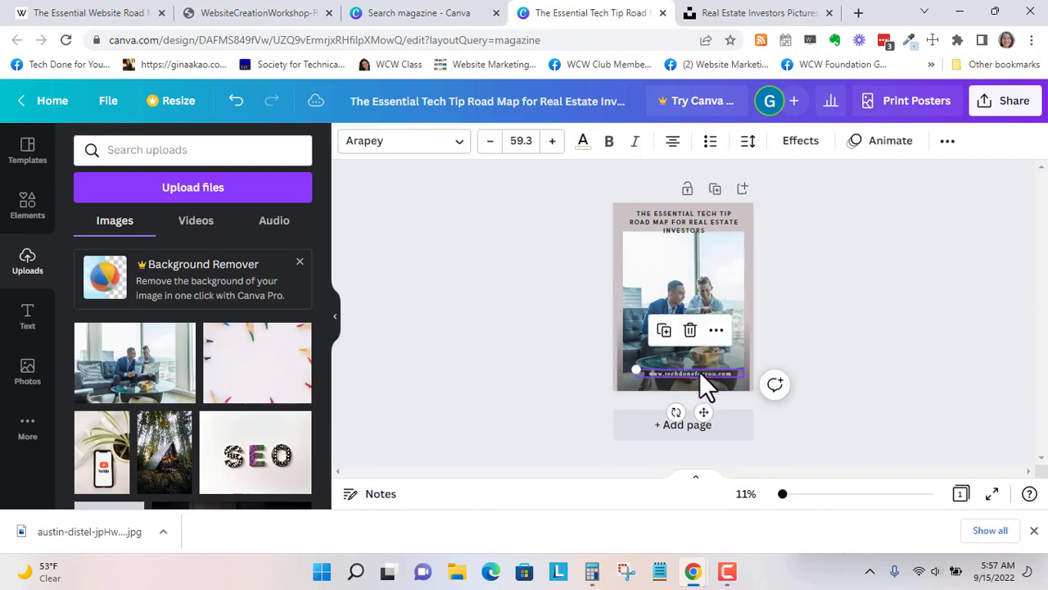
pyautogui.moveTo(699, 371); pyautogui.dragTo(693, 374)
pyautogui.click(845, 307)
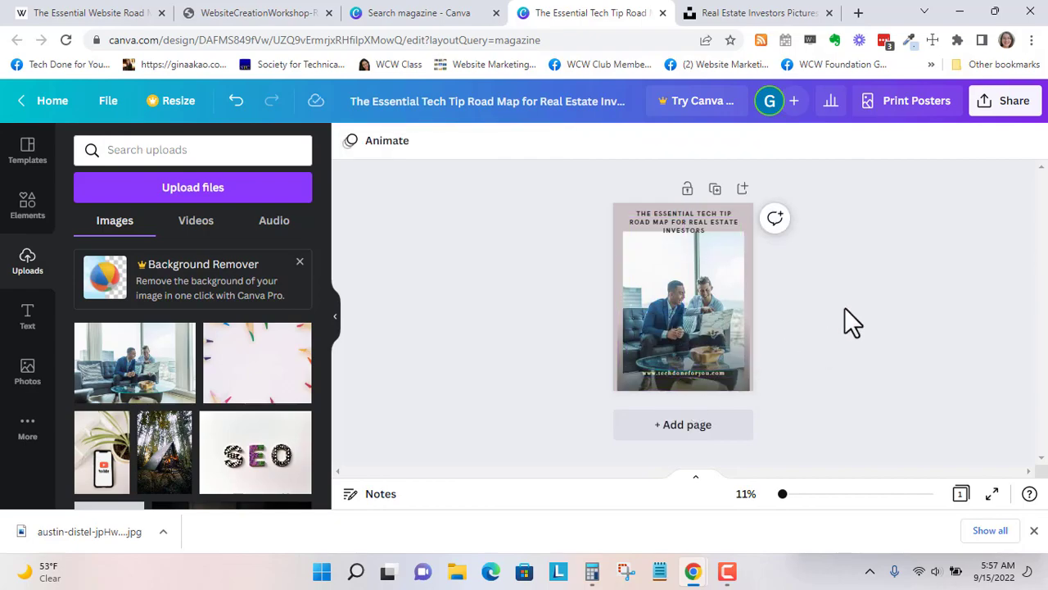
pyautogui.click(683, 222)
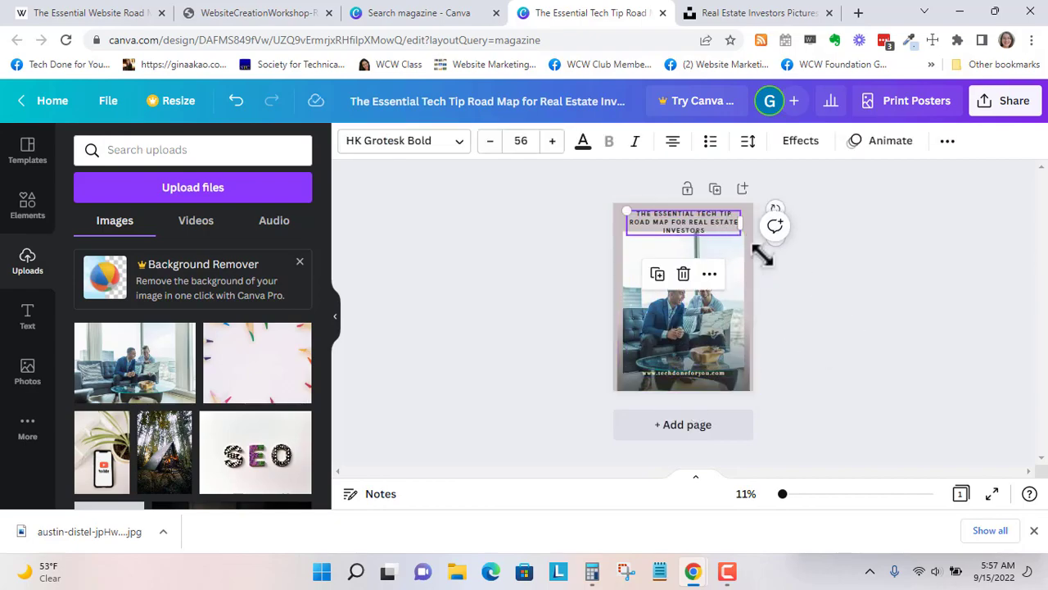
pyautogui.click(678, 373)
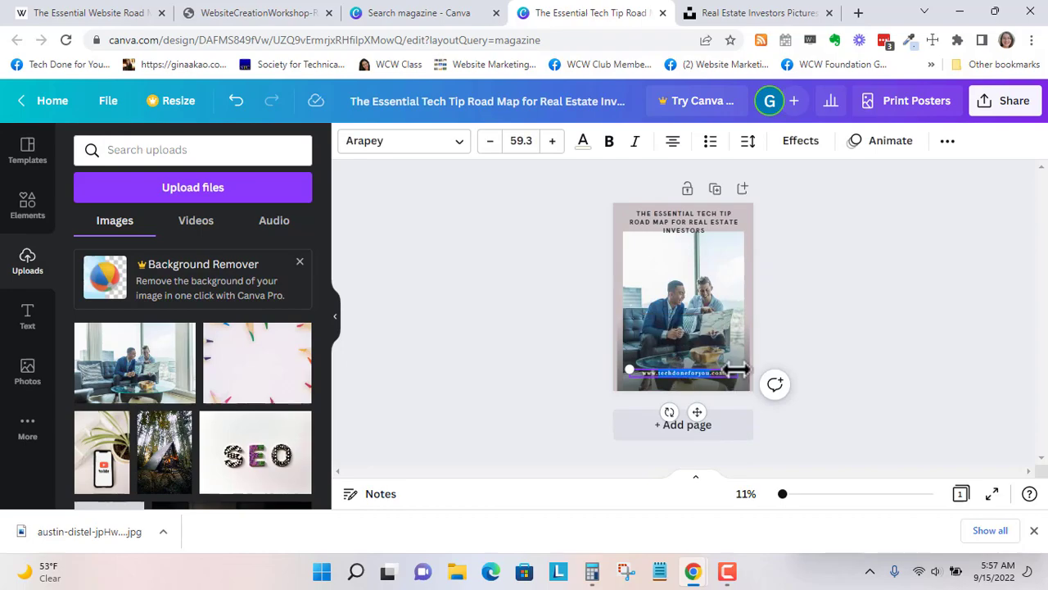
pyautogui.click(229, 144)
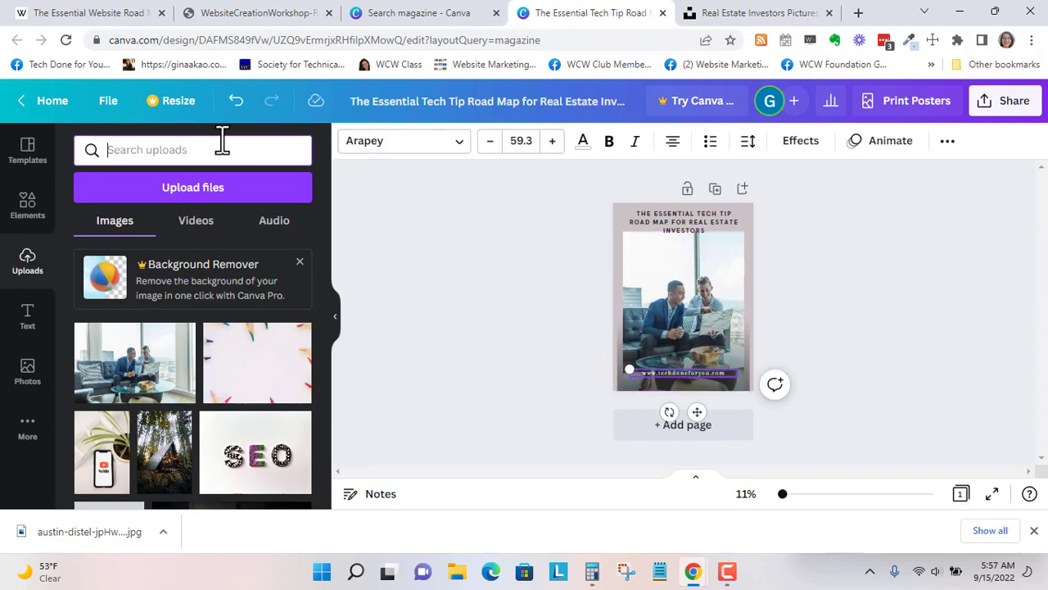
pyautogui.click(386, 144)
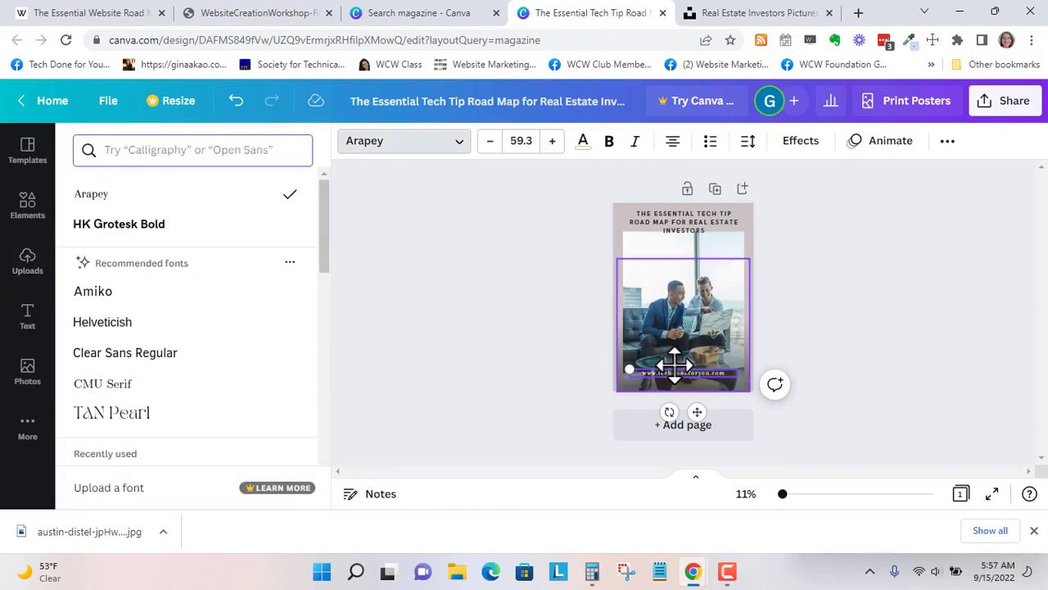
pyautogui.click(154, 225)
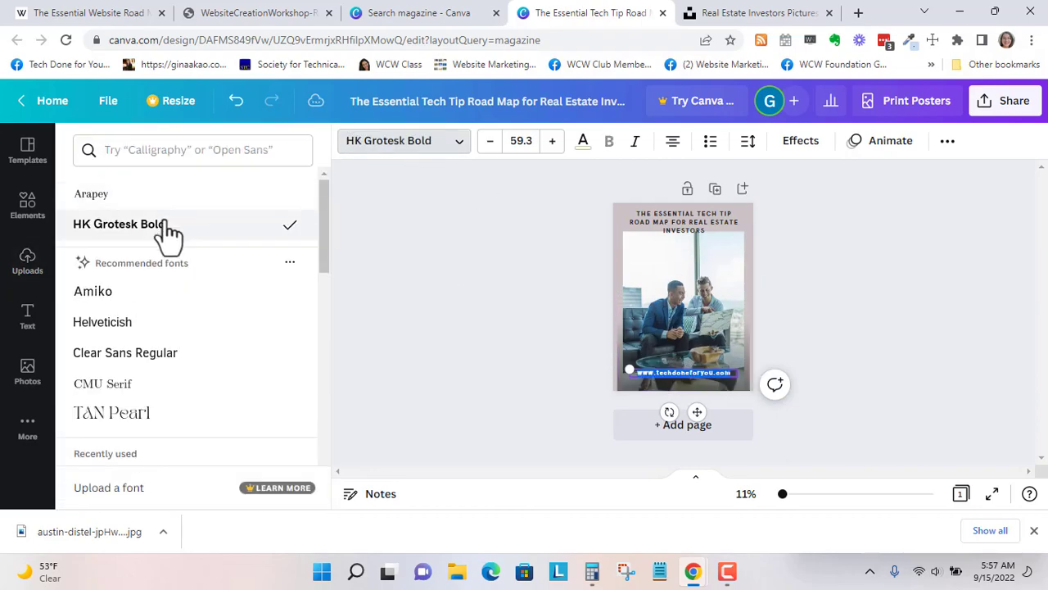
pyautogui.click(843, 252)
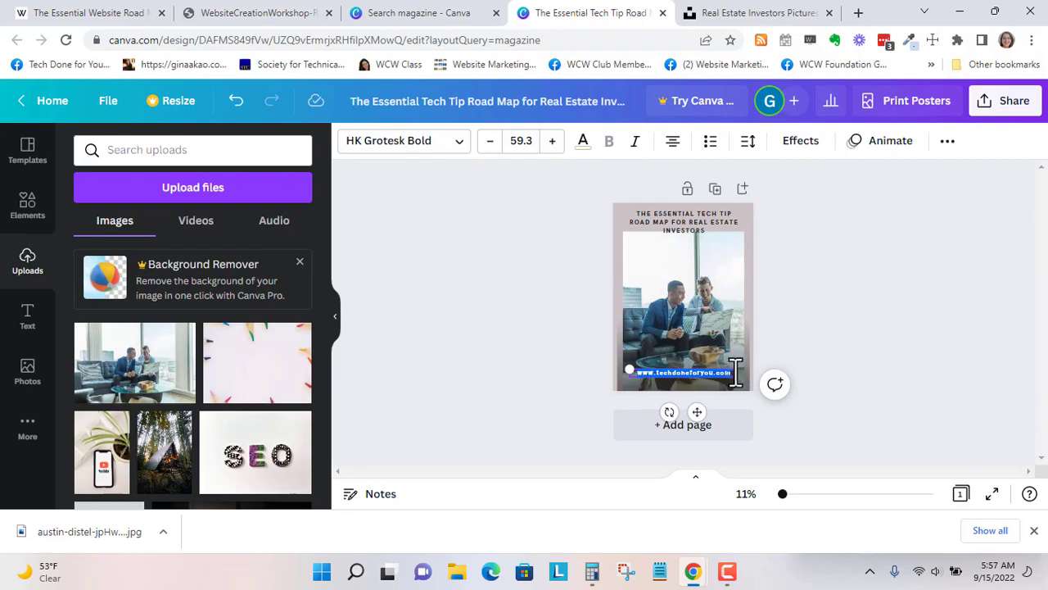
pyautogui.click(401, 145)
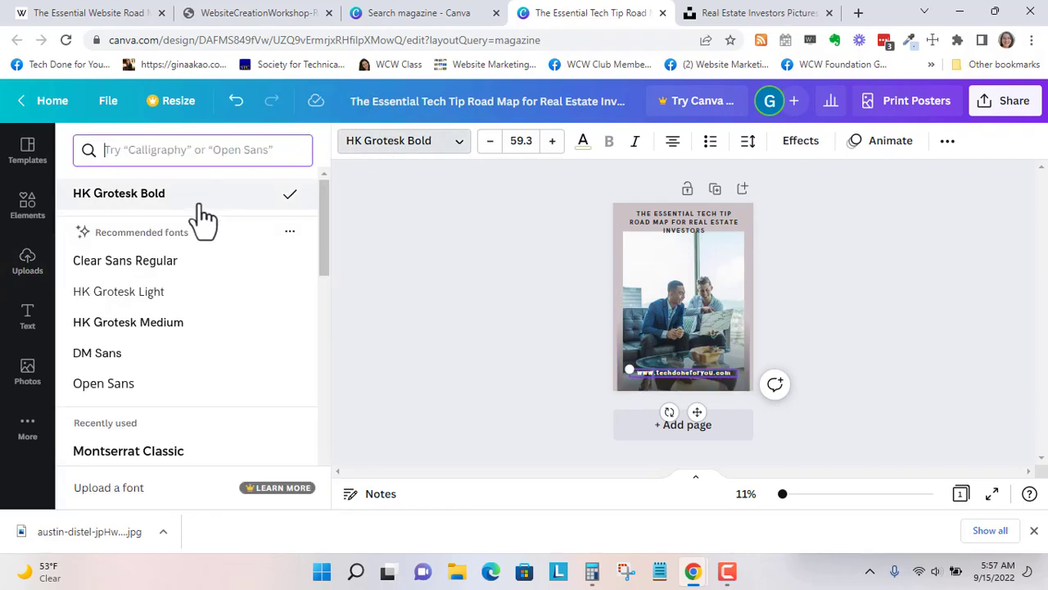
pyautogui.click(177, 327)
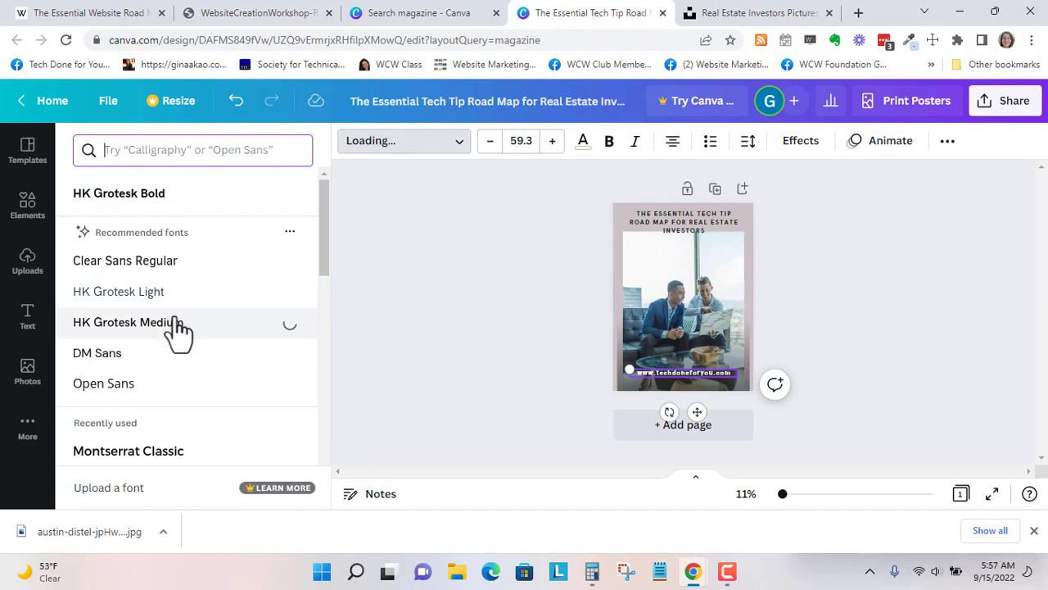
pyautogui.click(517, 255)
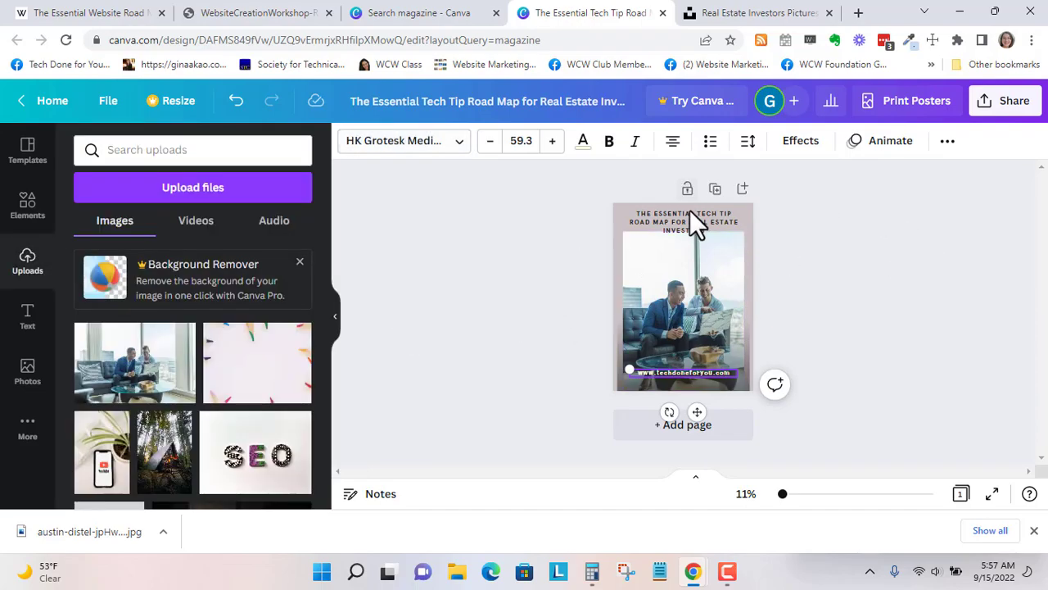
pyautogui.click(918, 238)
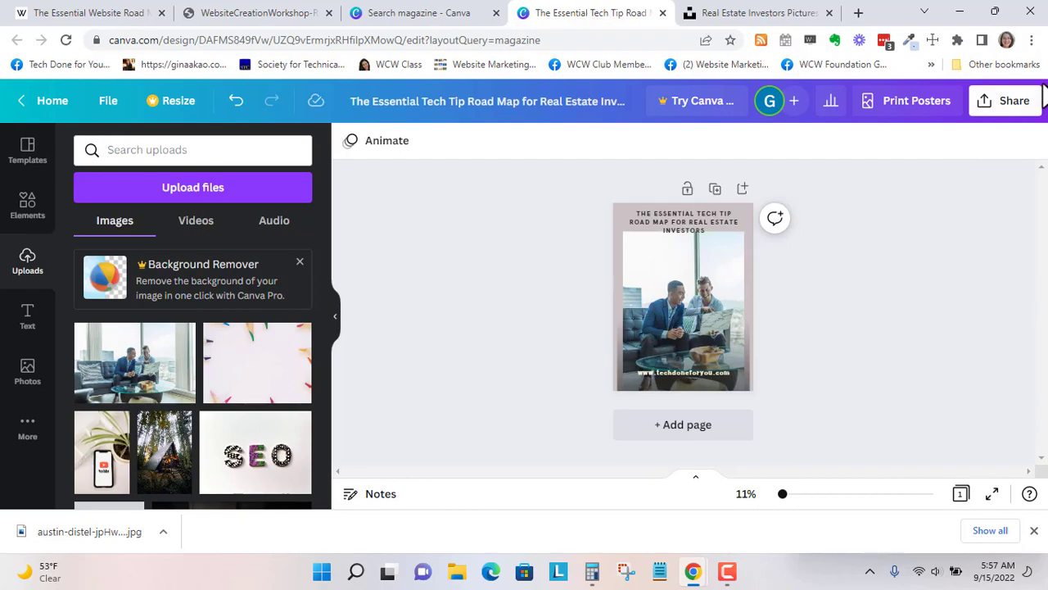
# Step: Export the road map cover from Share > Download as a PNG file
pyautogui.click(1009, 103)
pyautogui.scroll(-4, 880, 332)
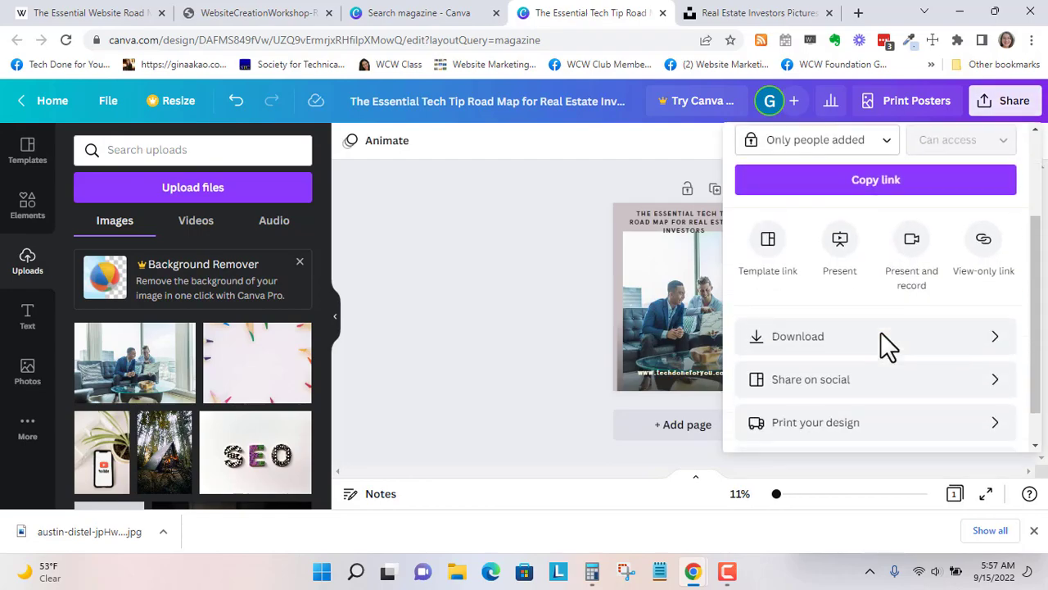
pyautogui.click(913, 304)
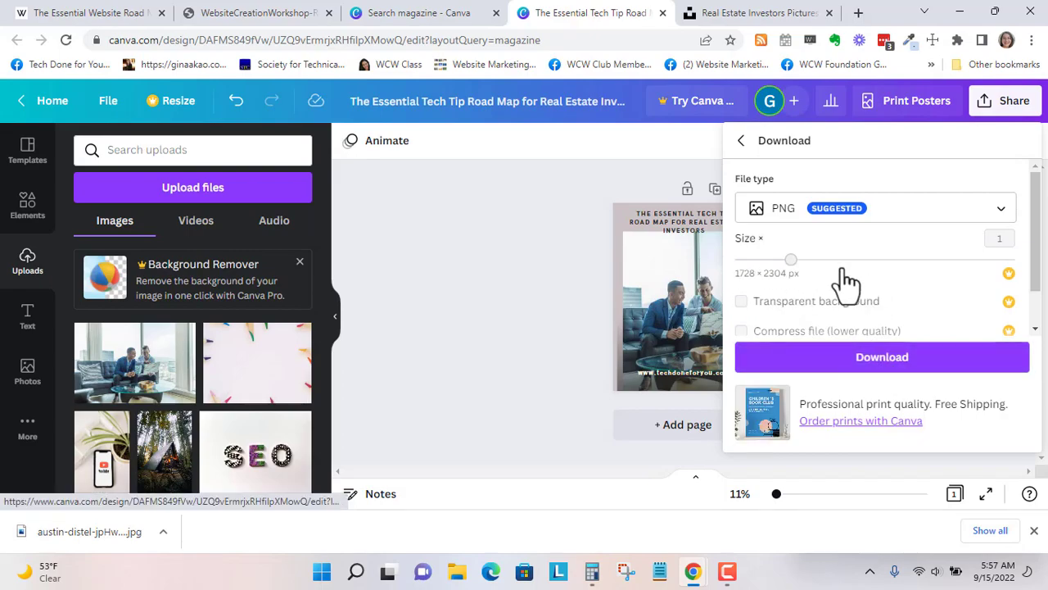
pyautogui.click(896, 368)
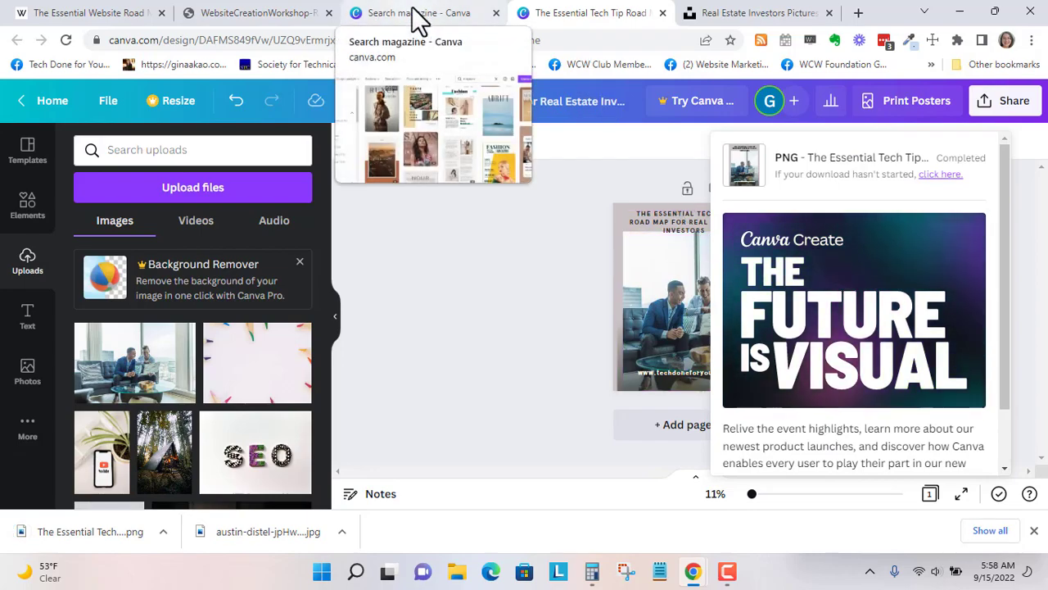
# Step: Glance at the WebsiteCreationWorkshop PDF, then return to the Essential Website Roadmap landing page
pyautogui.click(252, 12)
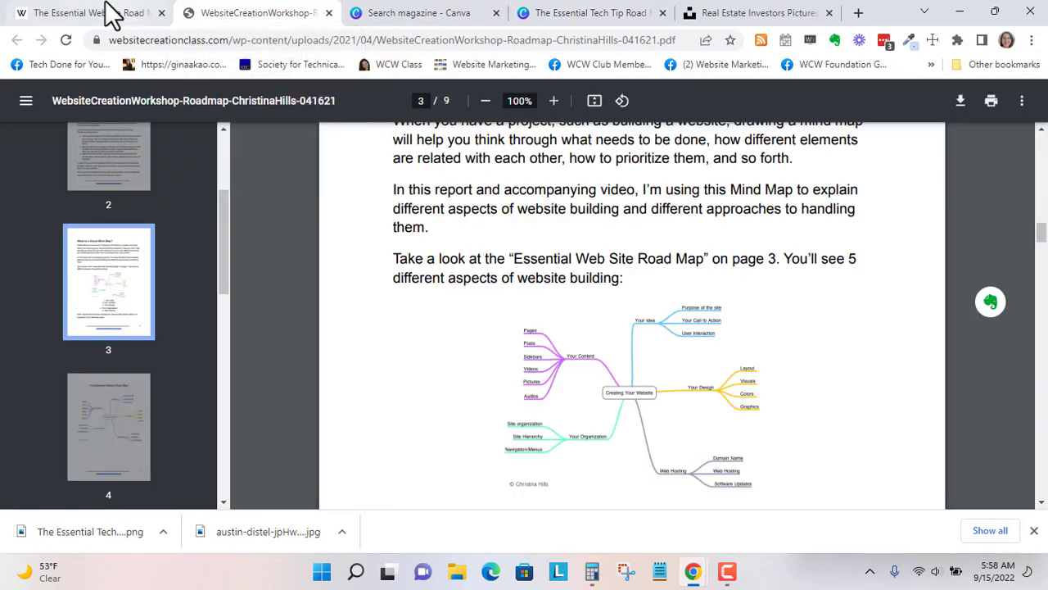
pyautogui.click(98, 13)
pyautogui.click(248, 15)
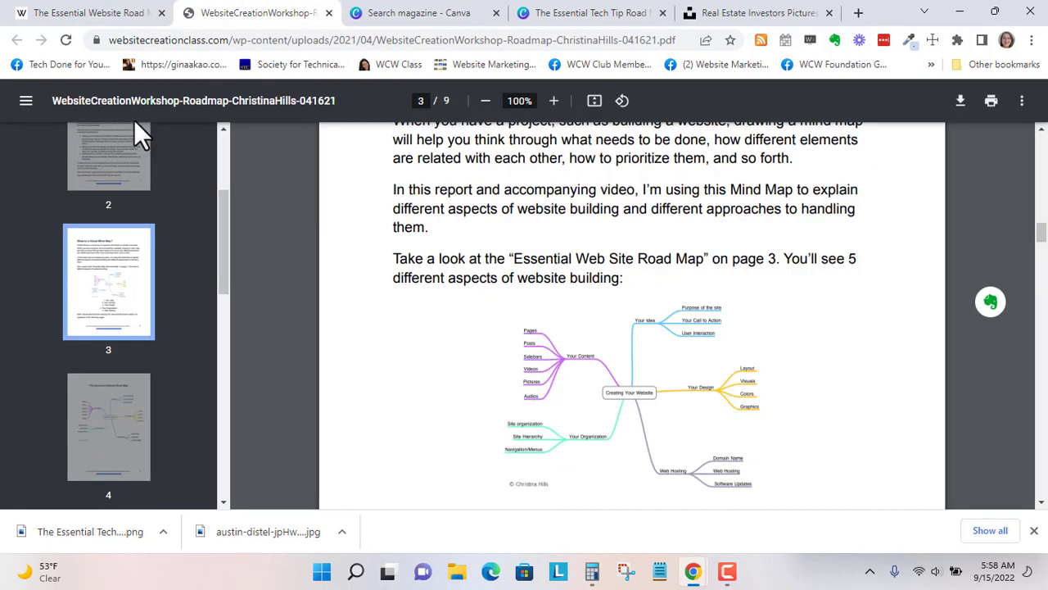
pyautogui.click(58, 19)
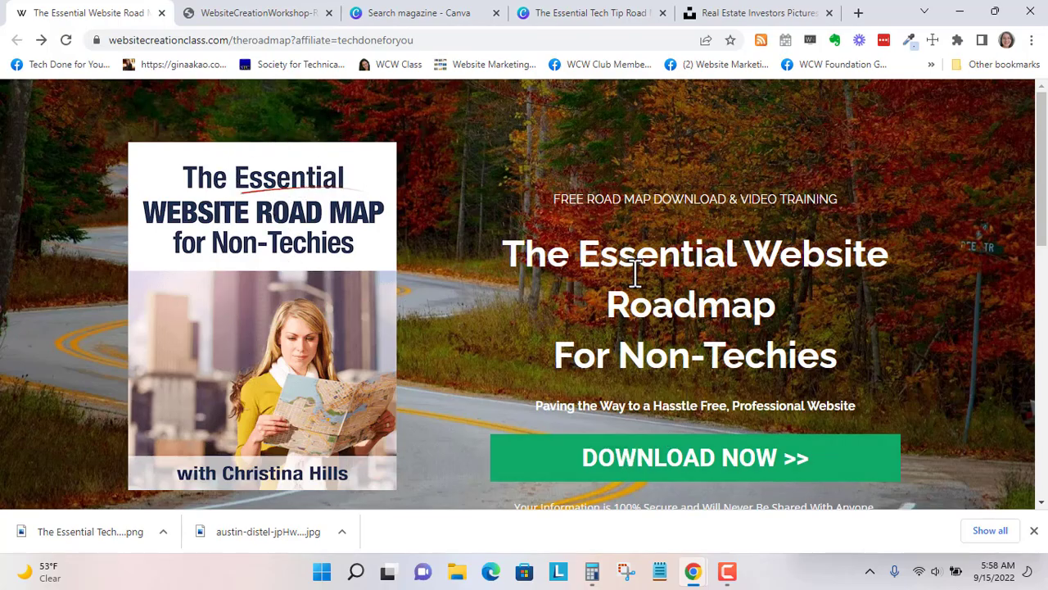
pyautogui.scroll(-8, 665, 288)
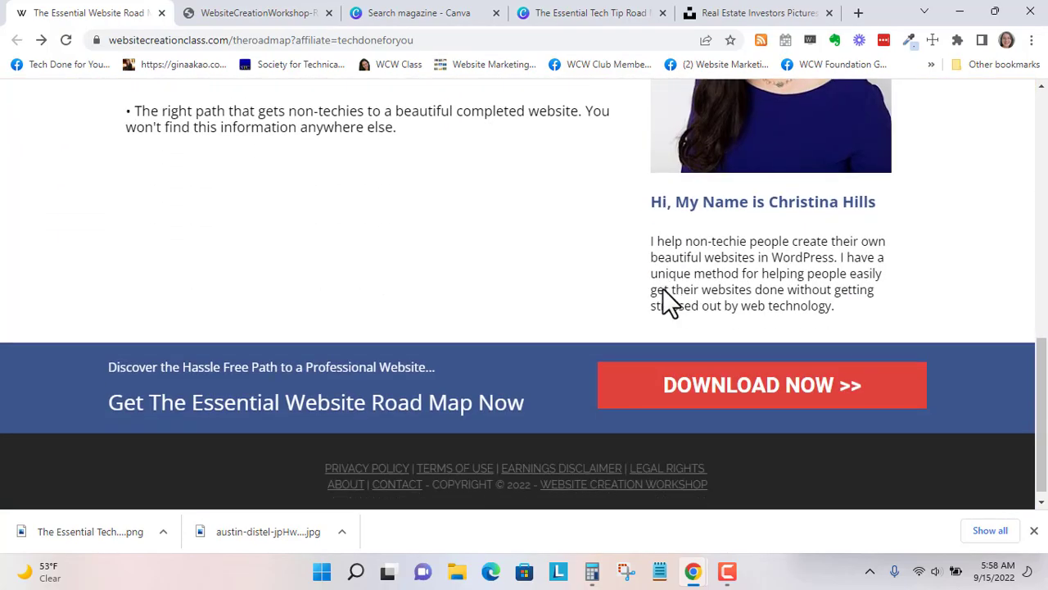
pyautogui.scroll(10, 664, 289)
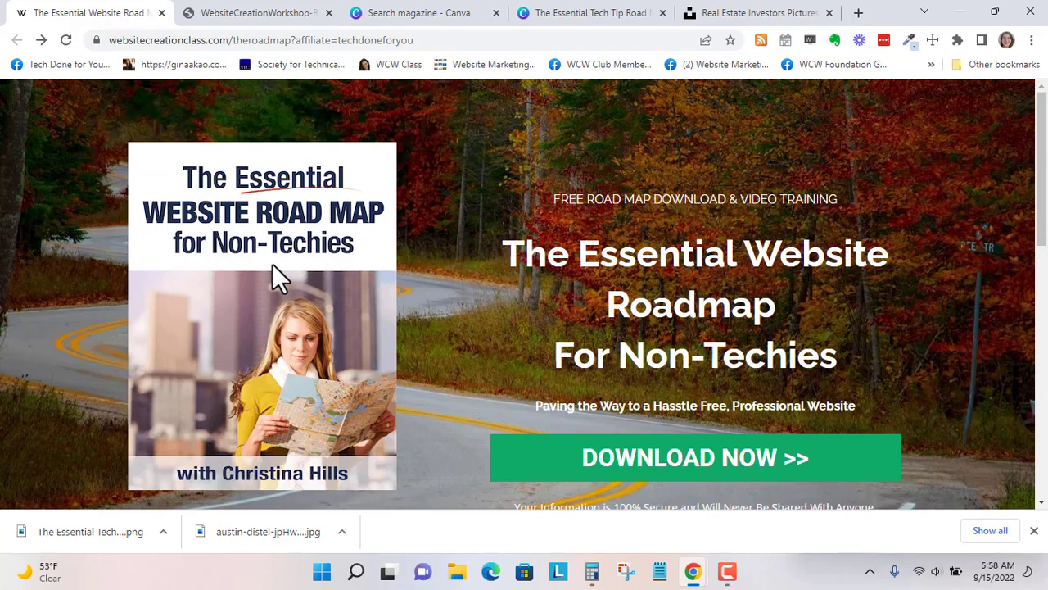